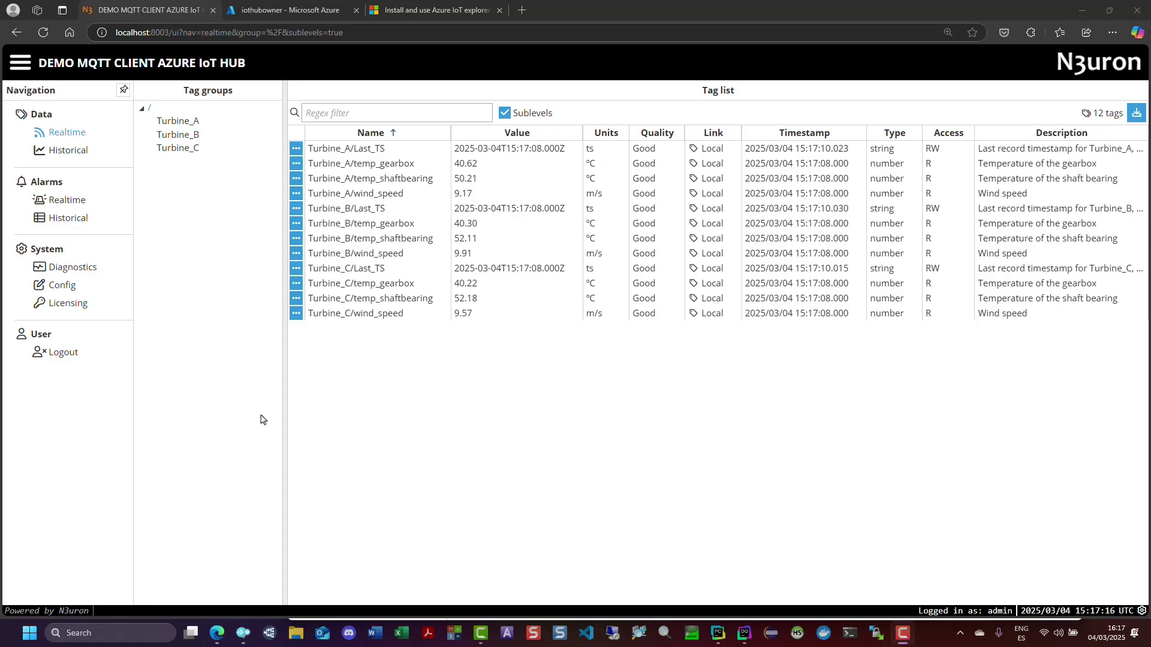
Check the SqlClient module's configuration and the real-time tags of Turbine_A, Turbine_B and Turbine_C
{"action": "left_click", "coordinate": [62, 285]}
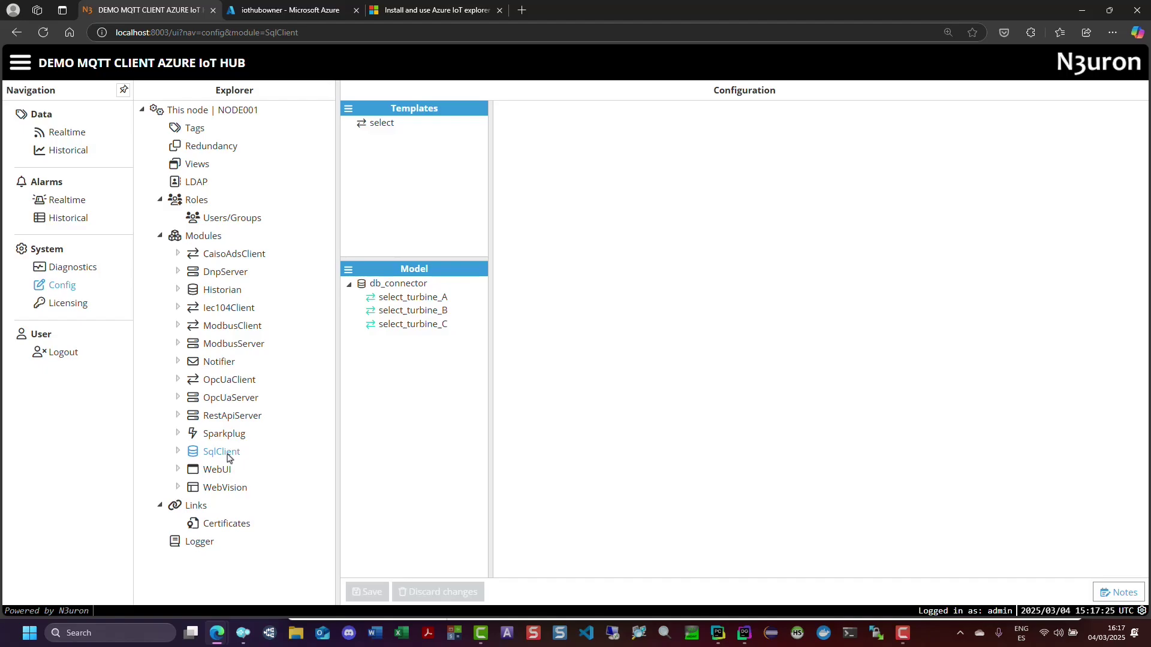
{"action": "left_click", "coordinate": [73, 133]}
{"action": "left_click", "coordinate": [171, 122]}
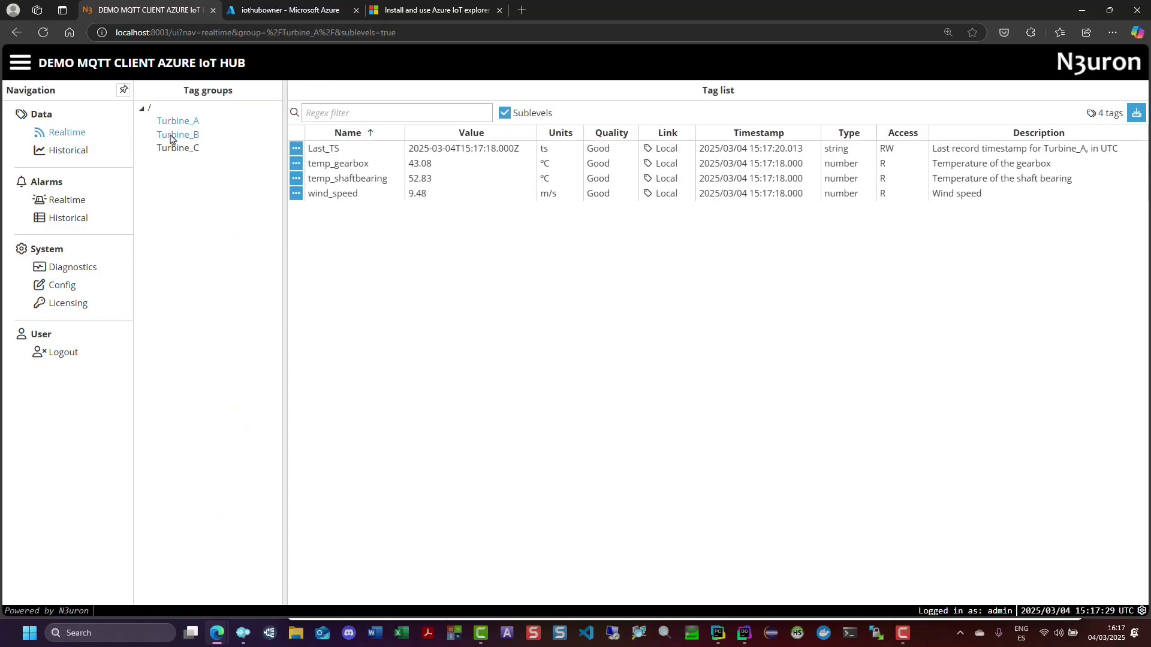
{"action": "left_click", "coordinate": [171, 137]}
{"action": "left_click", "coordinate": [176, 151]}
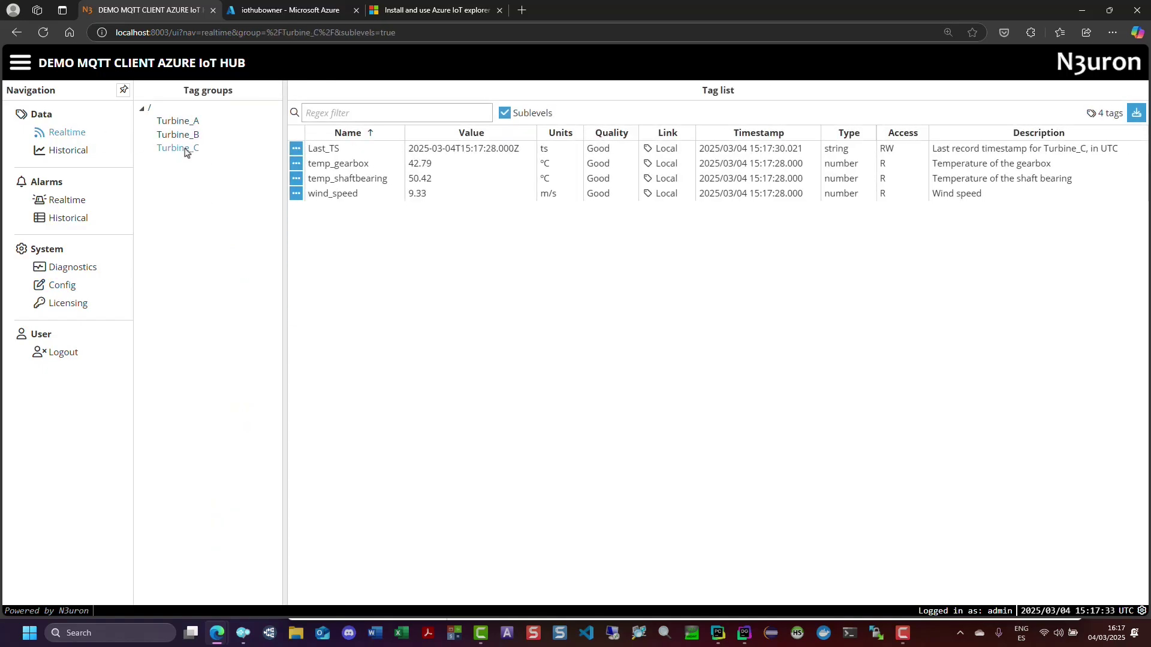
Read the Microsoft Learn article on Azure IoT explorer through its prerequisites and installation section
{"action": "left_click", "coordinate": [431, 12]}
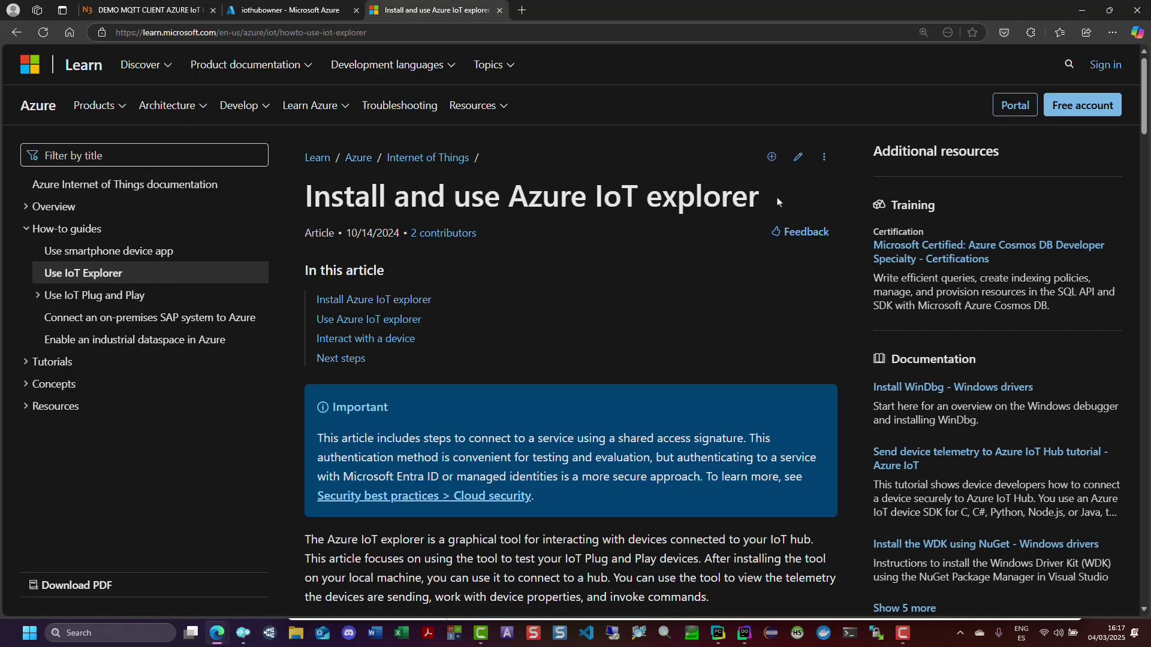
{"action": "left_click_drag", "start_coordinate": [758, 203], "coordinate": [508, 204]}
{"action": "scroll", "coordinate": [529, 412], "scroll_direction": "down", "scroll_amount": 5}
{"action": "scroll", "coordinate": [529, 412], "scroll_direction": "down", "scroll_amount": 5}
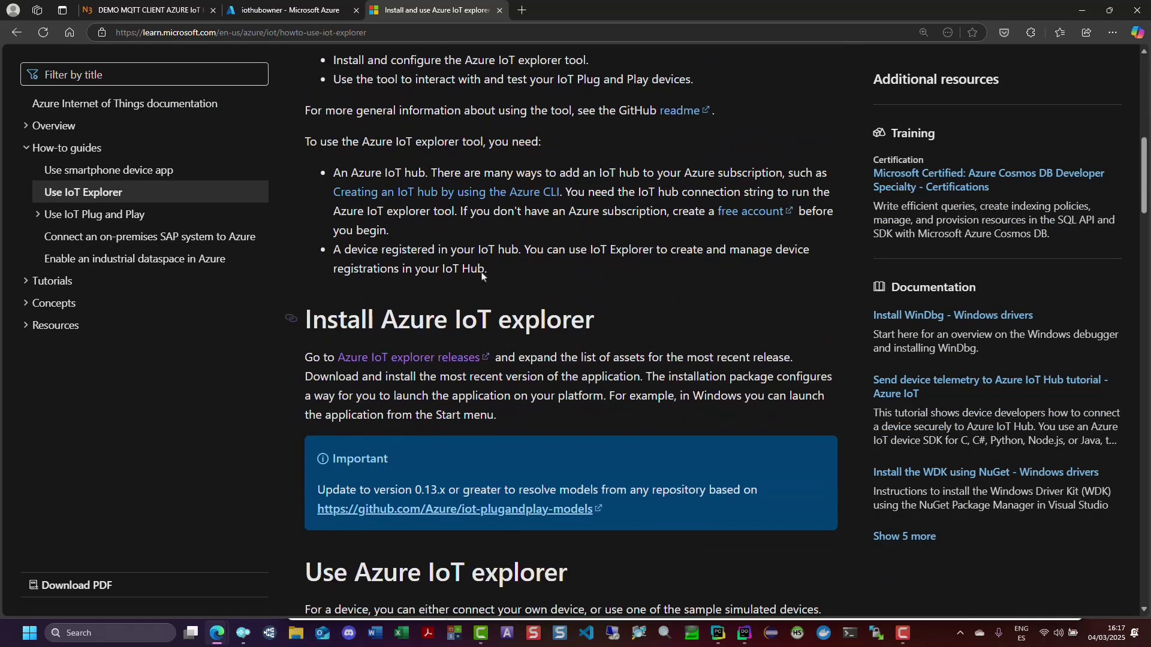
Examine the basic settings of the new IoT hub form in the Azure portal without creating a hub
{"action": "left_click", "coordinate": [298, 13]}
{"action": "left_click", "coordinate": [24, 87]}
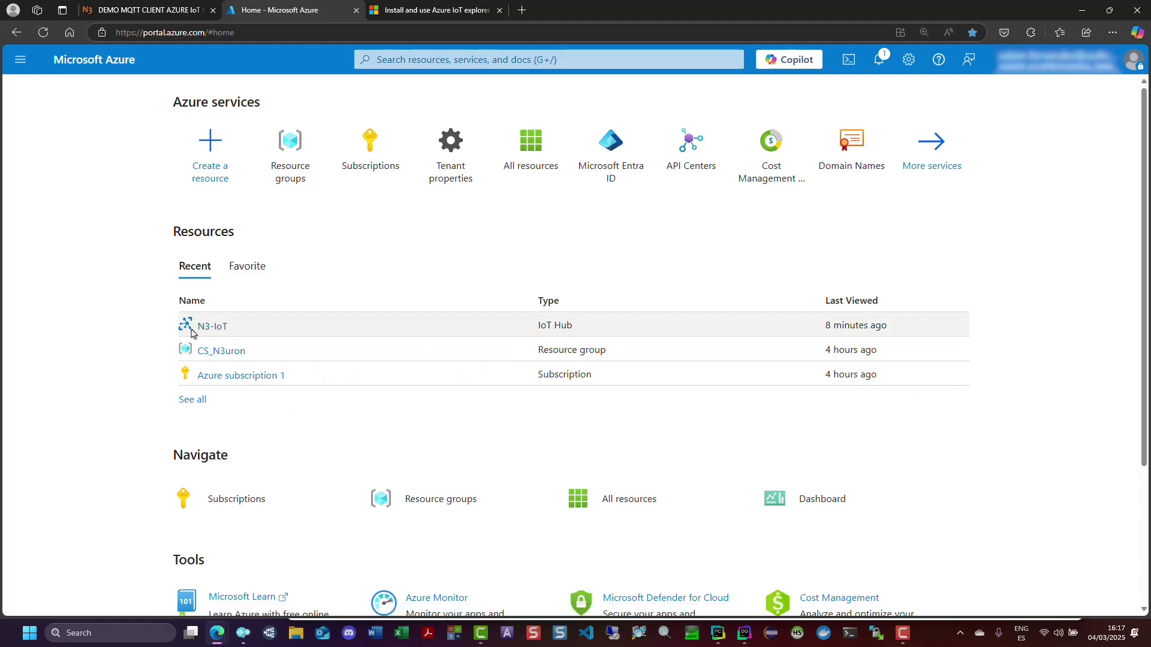
{"action": "left_click", "coordinate": [202, 174]}
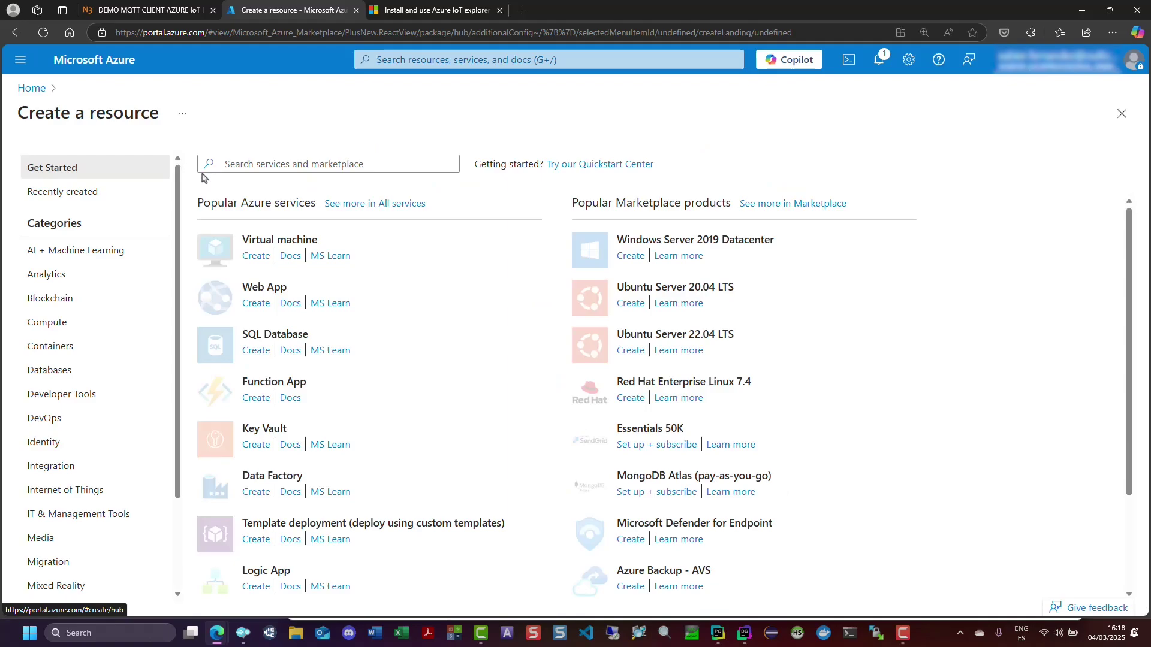
{"action": "left_click", "coordinate": [49, 494]}
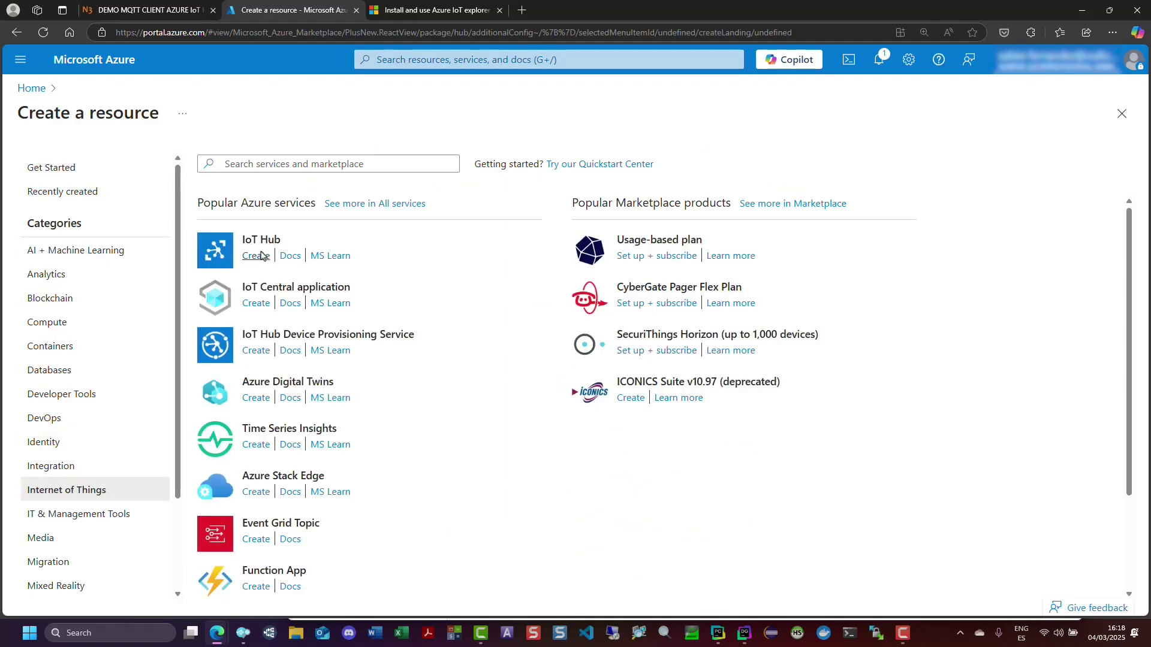
{"action": "left_click", "coordinate": [259, 258]}
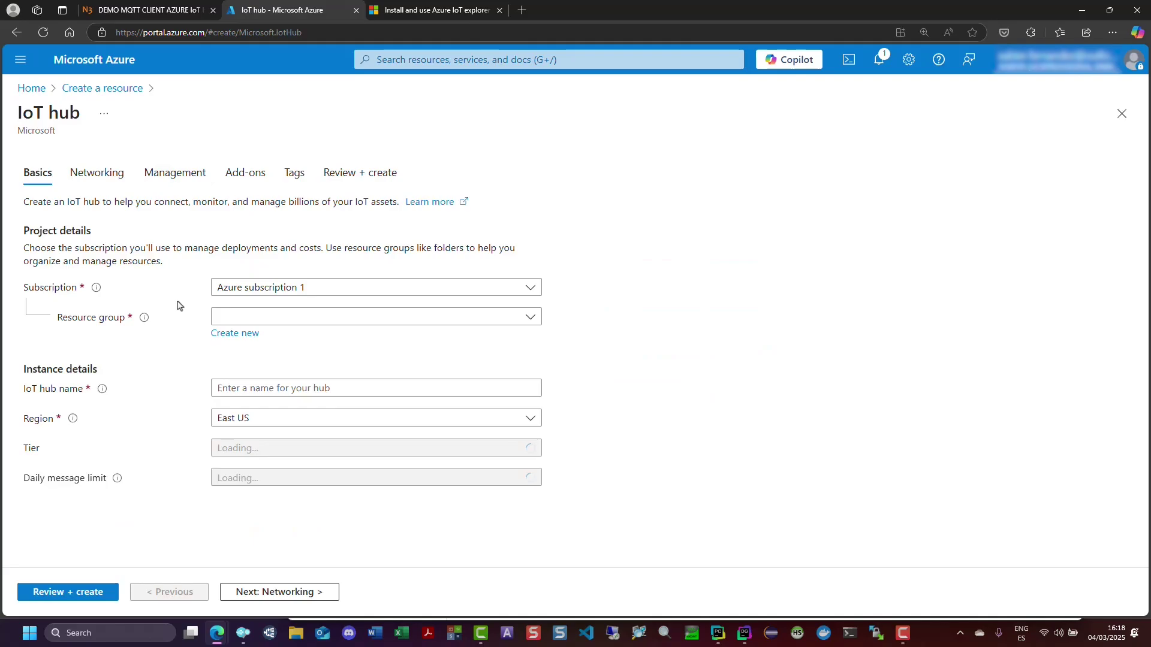
{"action": "left_click", "coordinate": [244, 416]}
{"action": "left_click", "coordinate": [244, 416]}
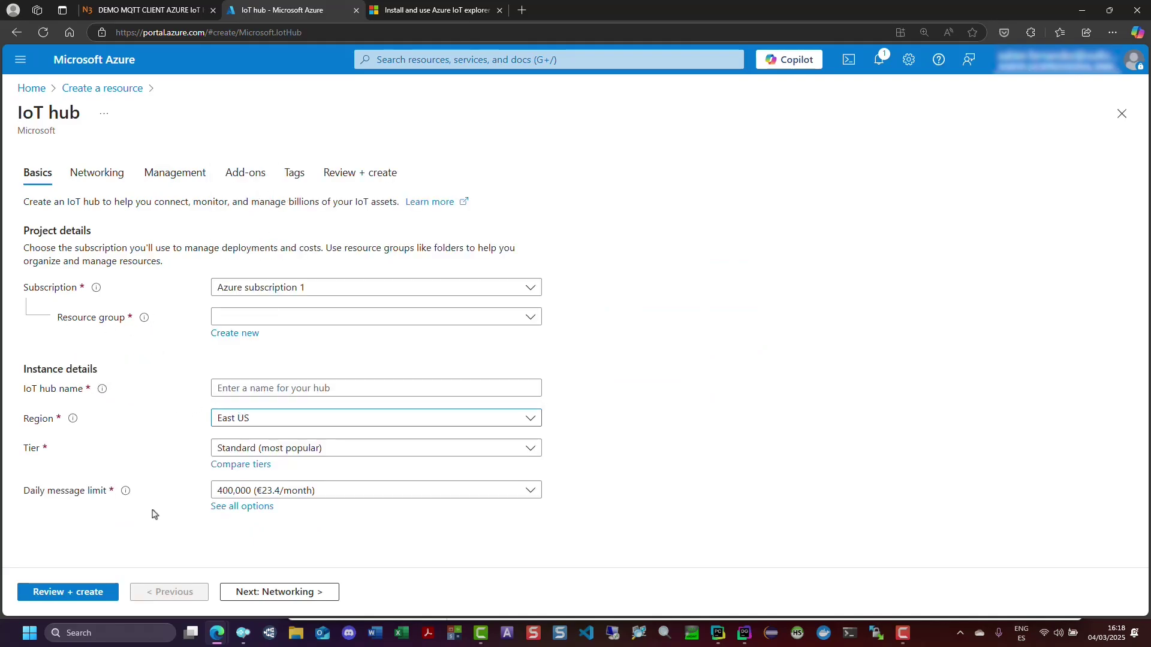
{"action": "left_click", "coordinate": [1122, 114]}
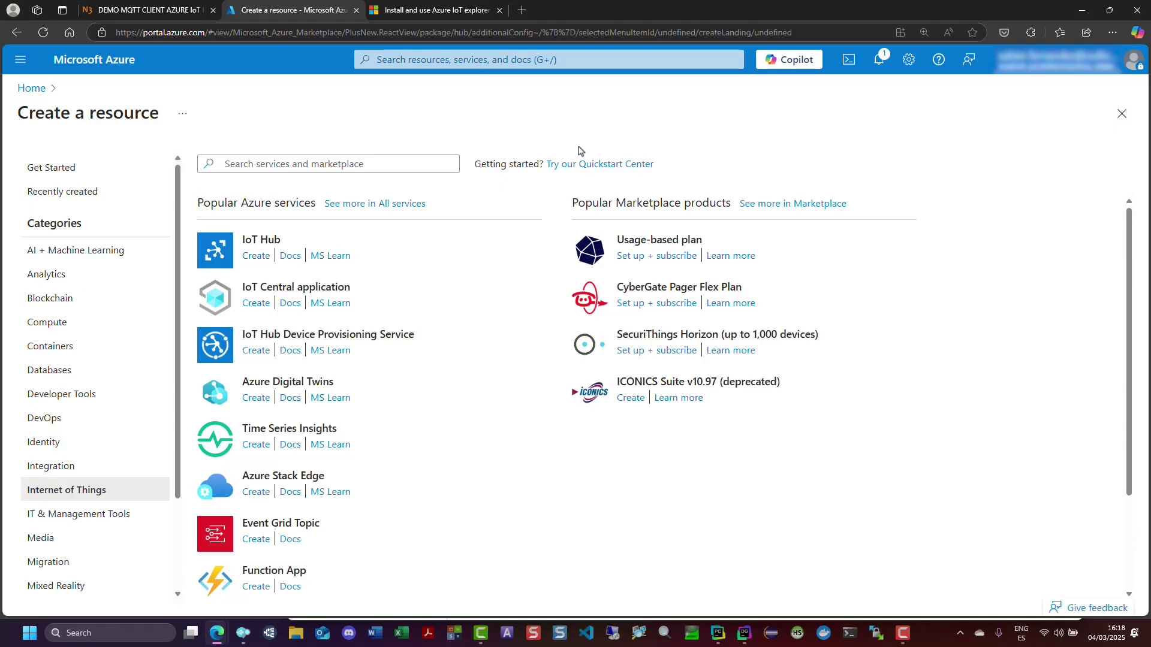
{"action": "left_click", "coordinate": [26, 91]}
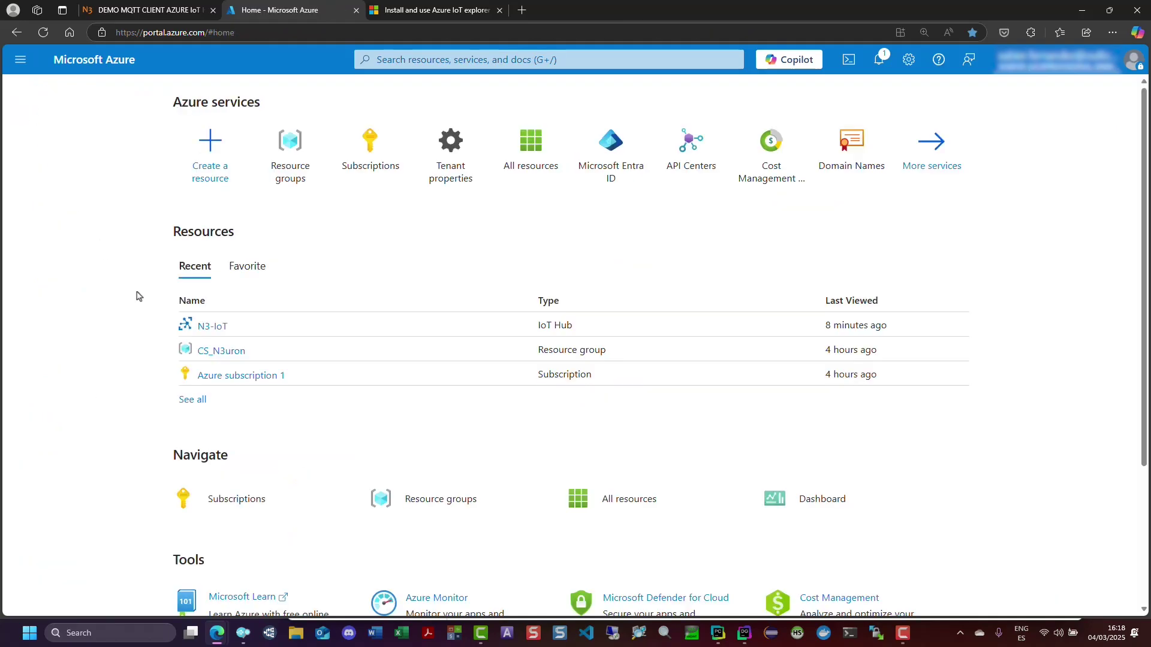
Copy the primary connection string of the iothubowner shared access policy in the N3-IoT hub
{"action": "left_click", "coordinate": [202, 327]}
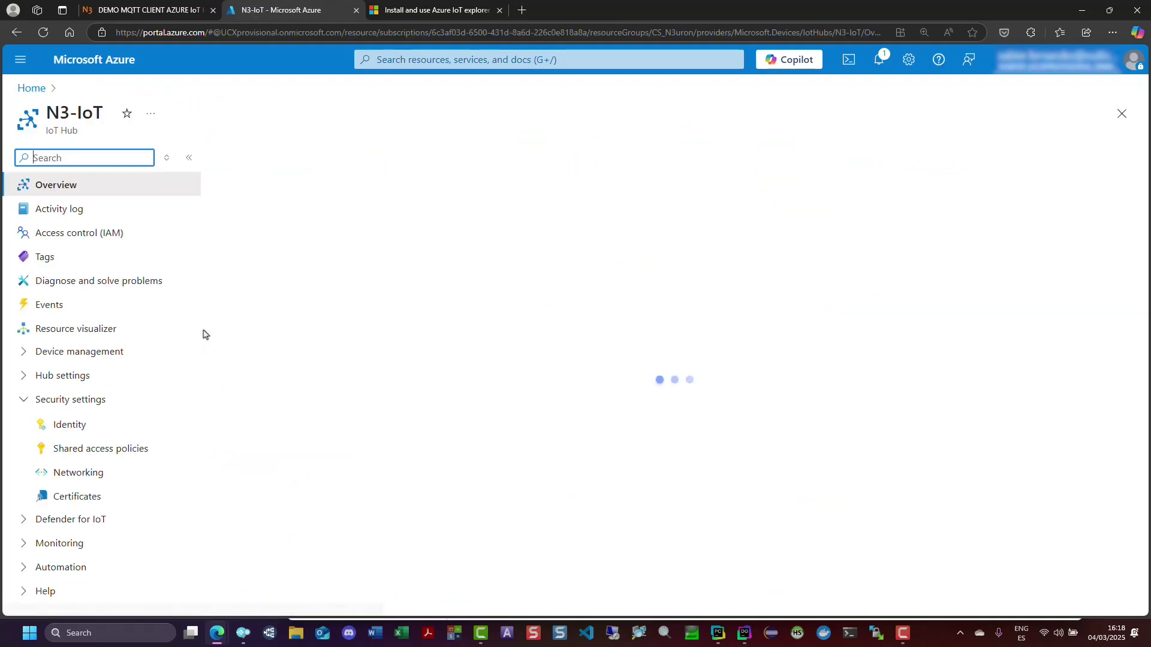
{"action": "left_click", "coordinate": [68, 453]}
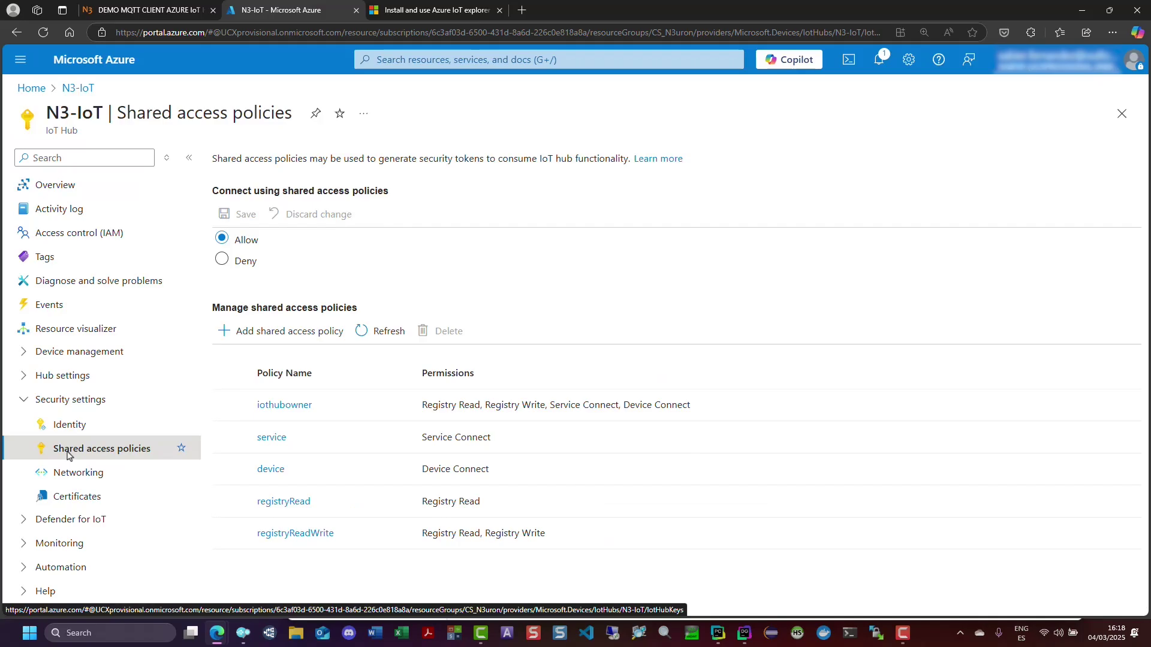
{"action": "left_click", "coordinate": [280, 408]}
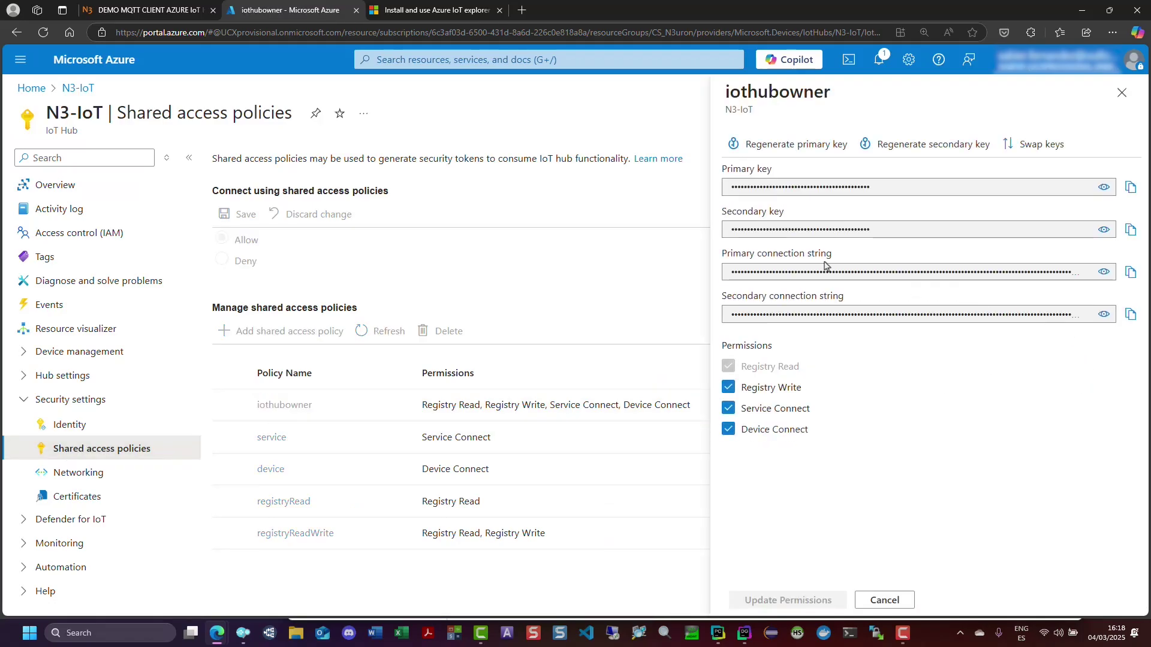
{"action": "left_click", "coordinate": [1131, 273]}
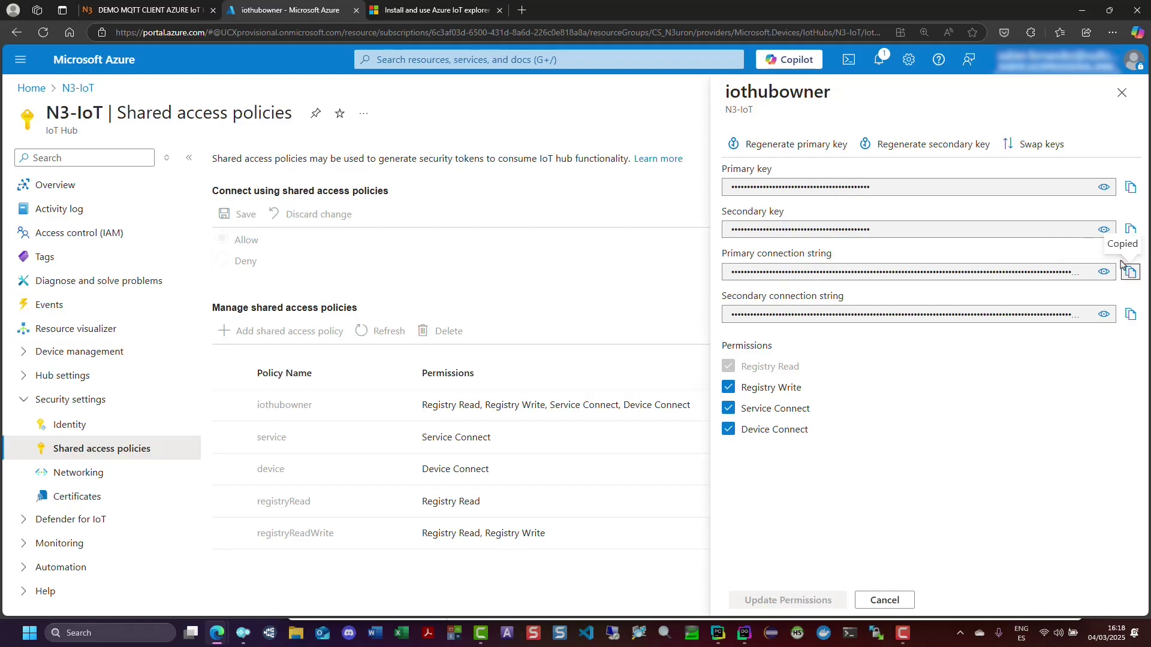
Switch to Azure IoT Explorer and add an IoT hub connection, pasting the copied connection string
{"action": "left_click", "coordinate": [243, 633]}
{"action": "left_click", "coordinate": [510, 222]}
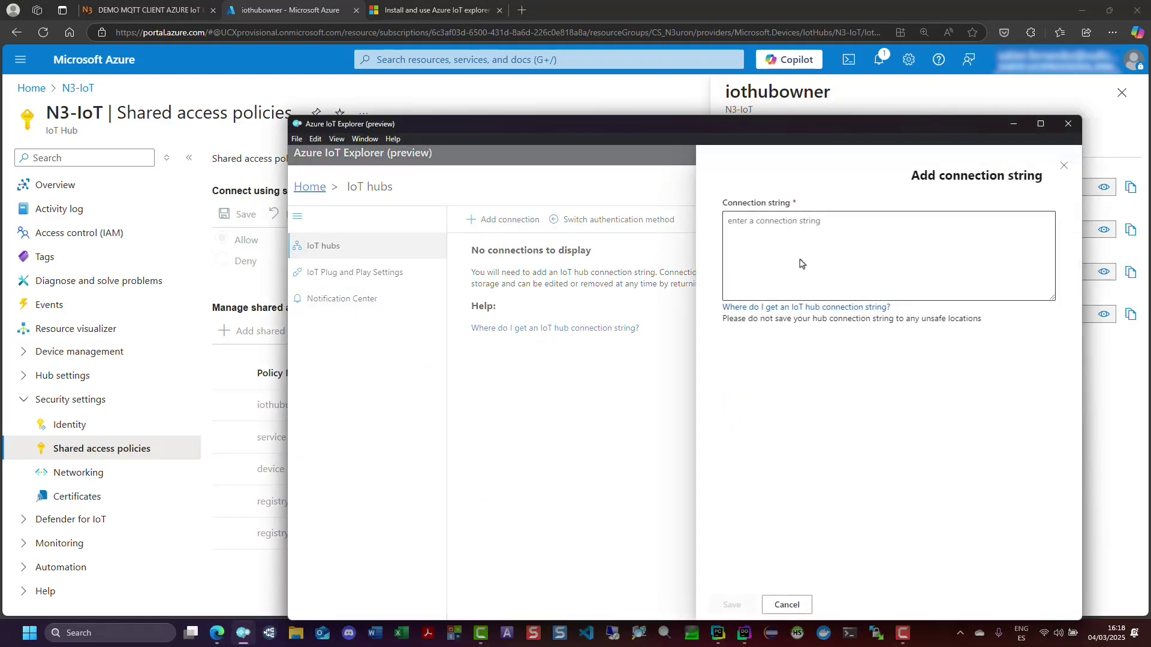
{"action": "left_click", "coordinate": [789, 233]}
{"action": "key", "text": "ctrl+v"}
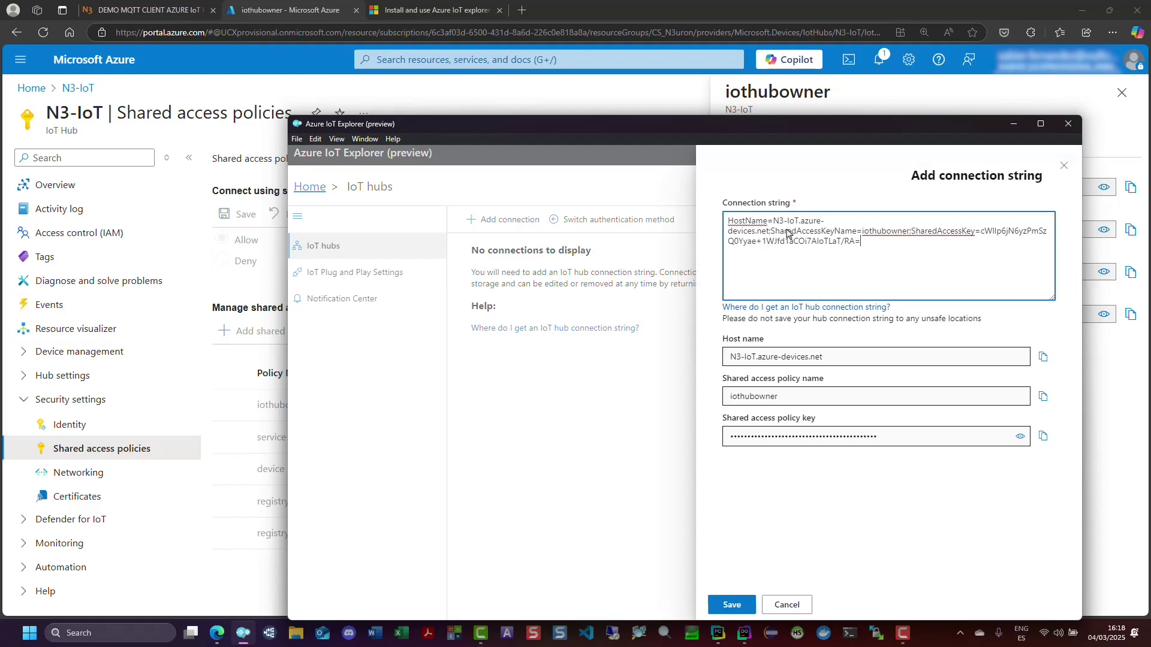
{"action": "left_click_drag", "start_coordinate": [841, 361], "coordinate": [697, 362]}
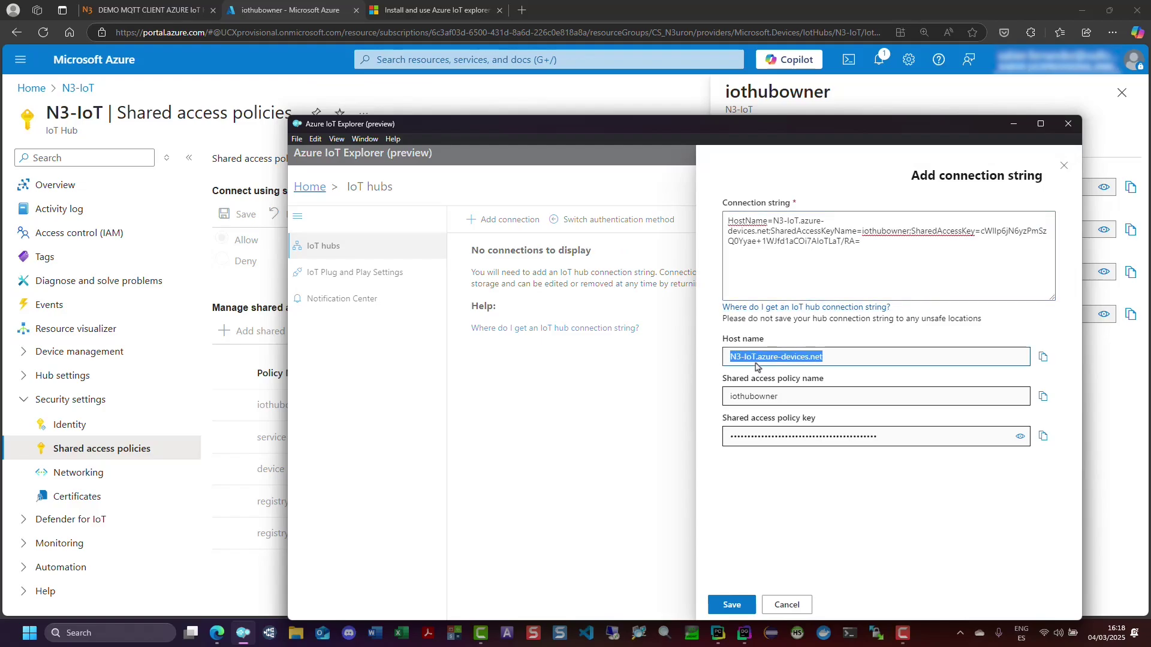
{"action": "left_click", "coordinate": [733, 605]}
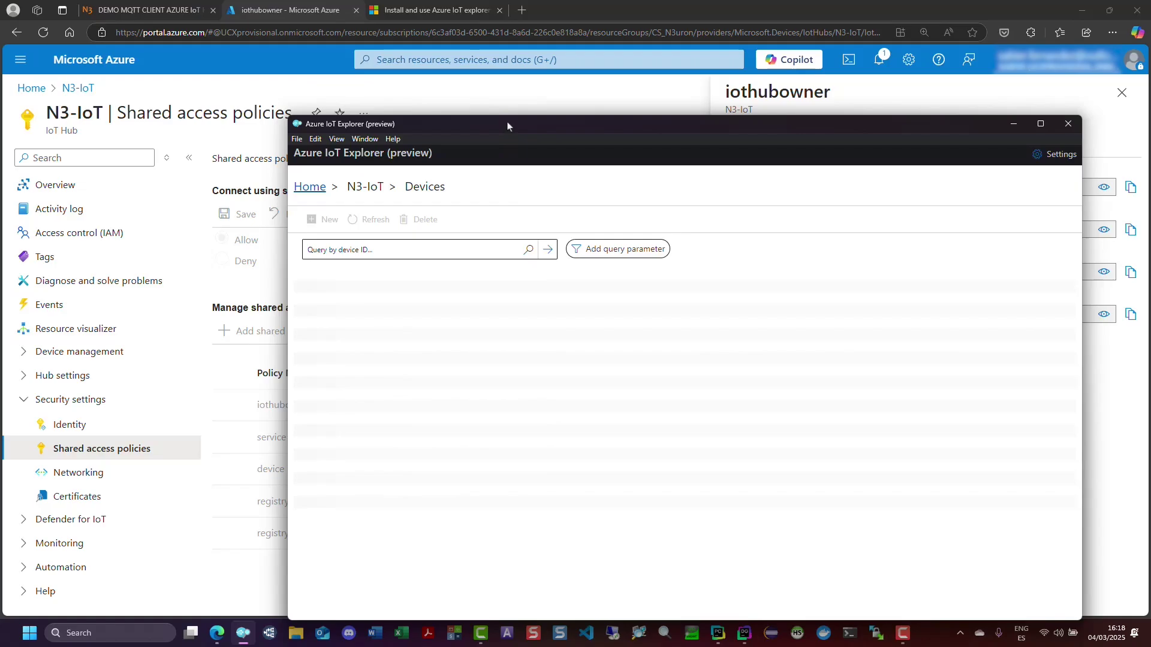
Create a device identity named N3uron_Gateway with symmetric key authentication and auto-generated keys
{"action": "left_click_drag", "start_coordinate": [507, 126], "coordinate": [385, 72]}
{"action": "left_click", "coordinate": [196, 166]}
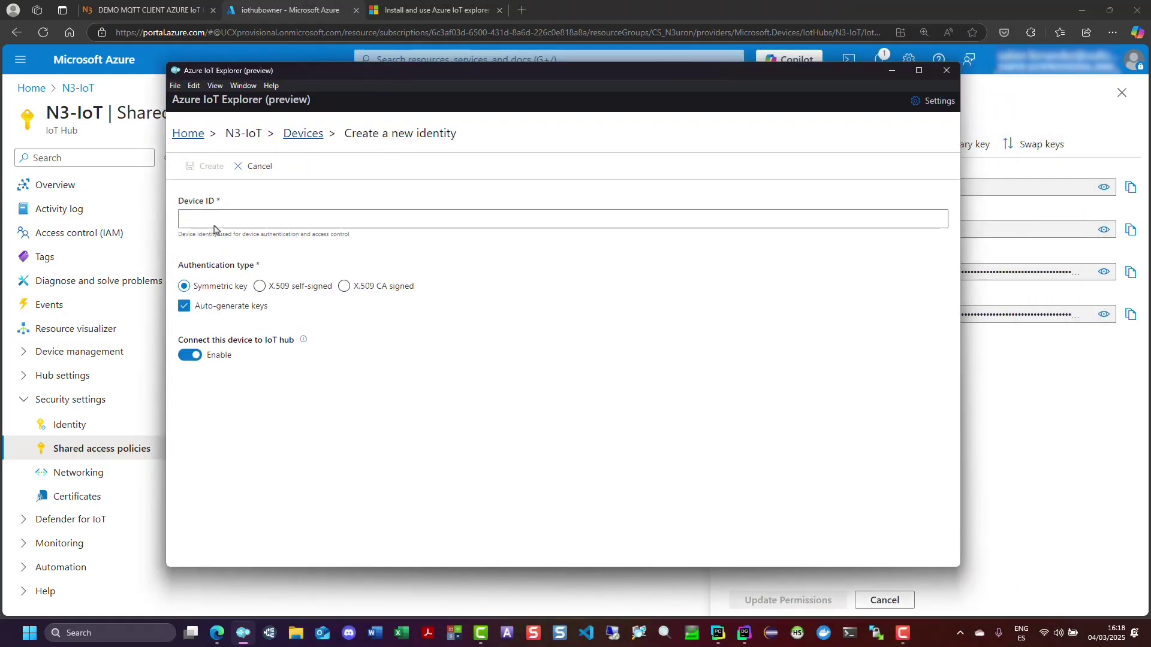
{"action": "left_click", "coordinate": [209, 220]}
{"action": "type", "text": "N3uron_Gateway"}
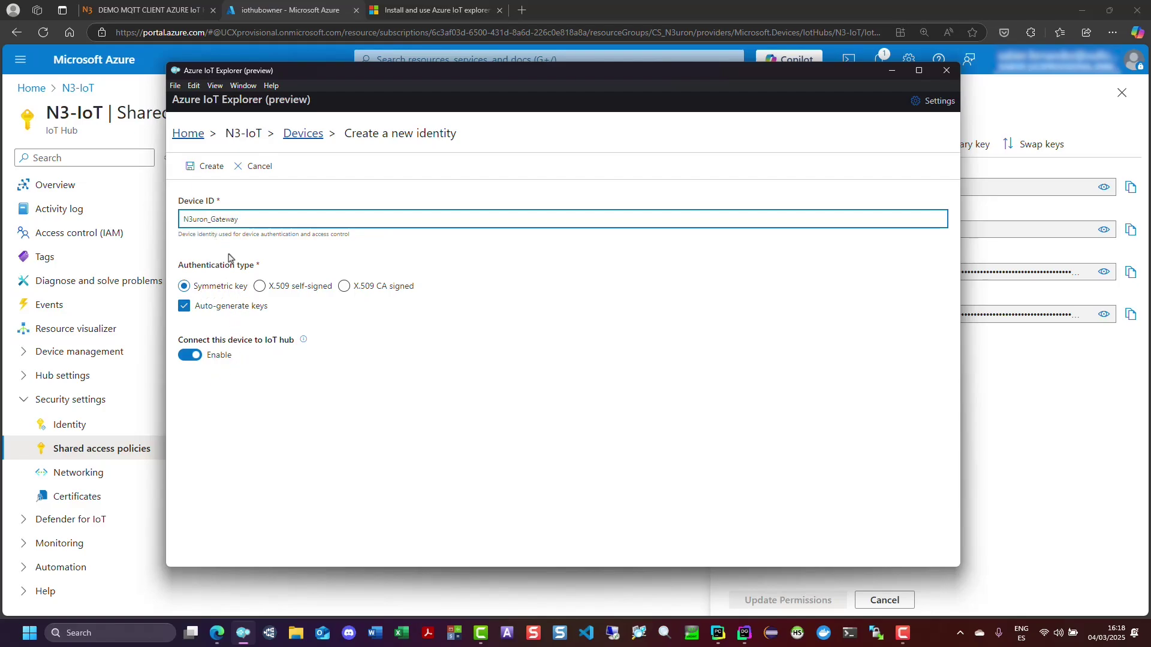
{"action": "left_click", "coordinate": [200, 170]}
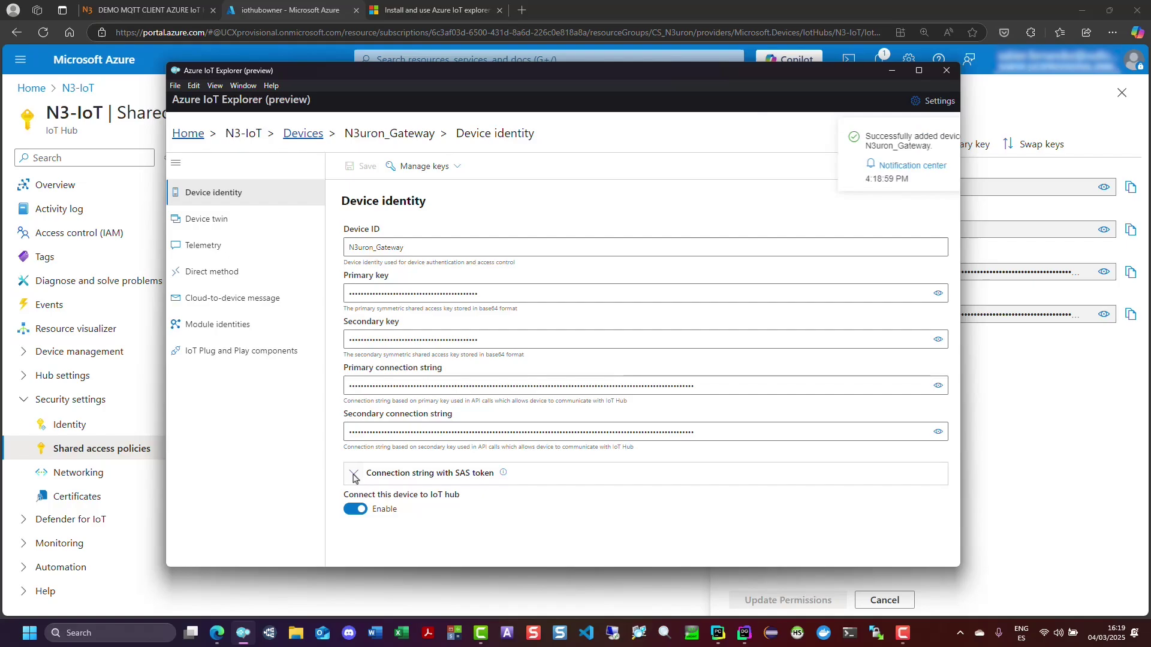
Generate a SAS token connection string from the device's primary key with a 30-minute expiration, and reveal and select its shared access signature
{"action": "left_click", "coordinate": [354, 477]}
{"action": "left_click", "coordinate": [515, 411]}
{"action": "left_click", "coordinate": [384, 432]}
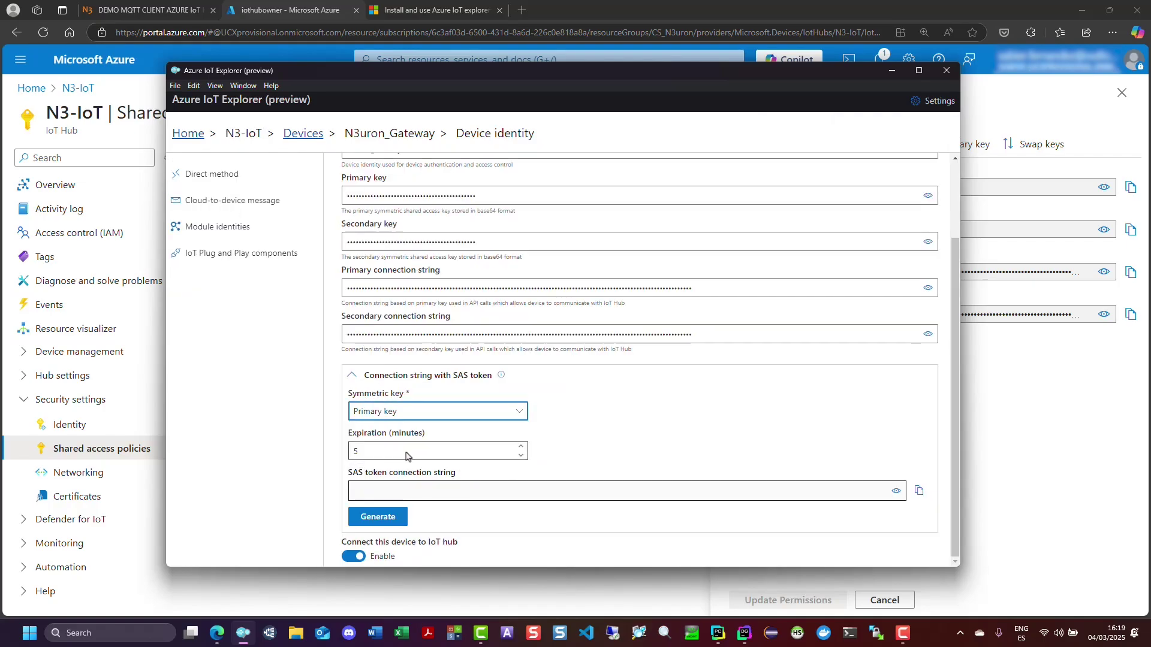
{"action": "left_click_drag", "start_coordinate": [406, 456], "coordinate": [345, 453]}
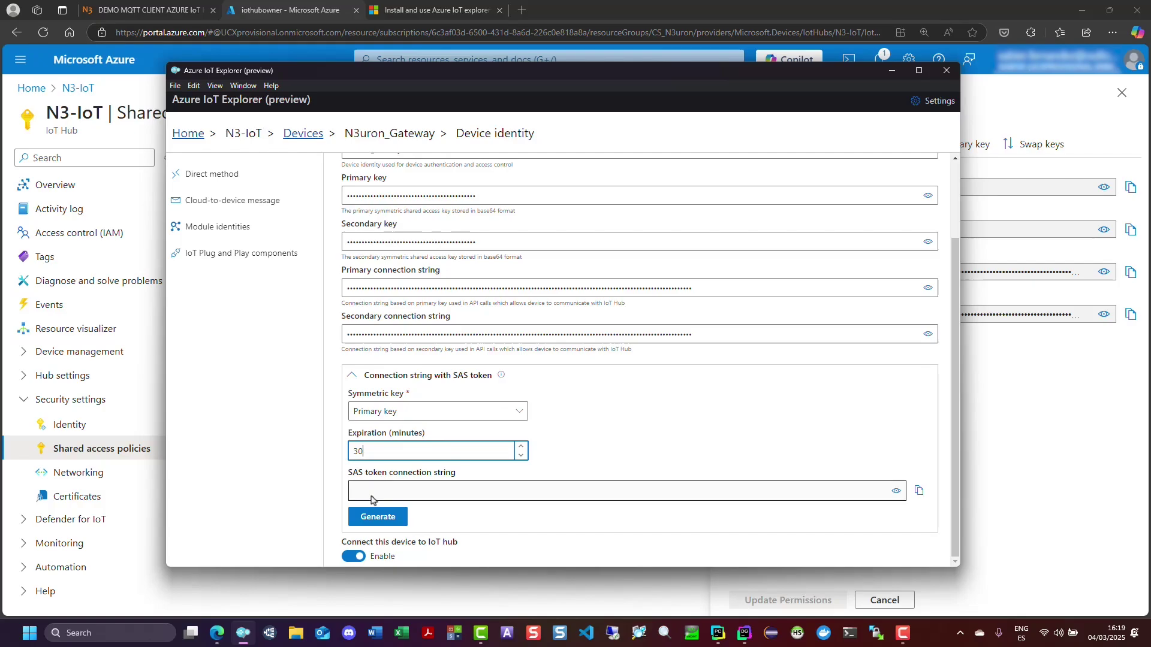
{"action": "left_click", "coordinate": [373, 520]}
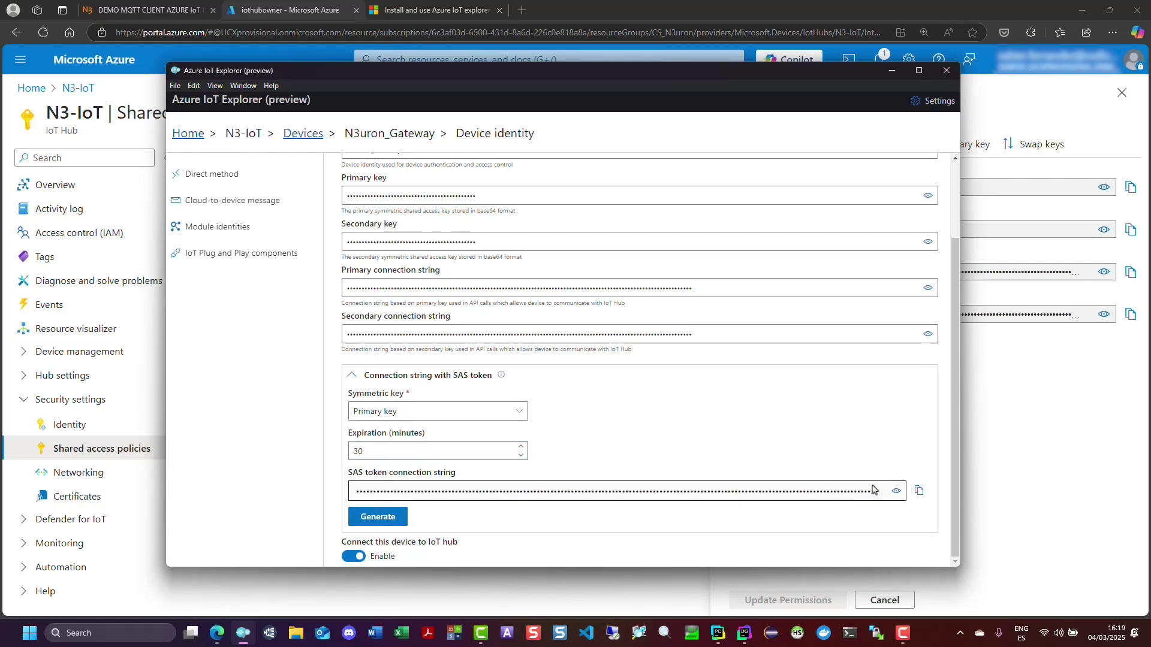
{"action": "left_click", "coordinate": [896, 491]}
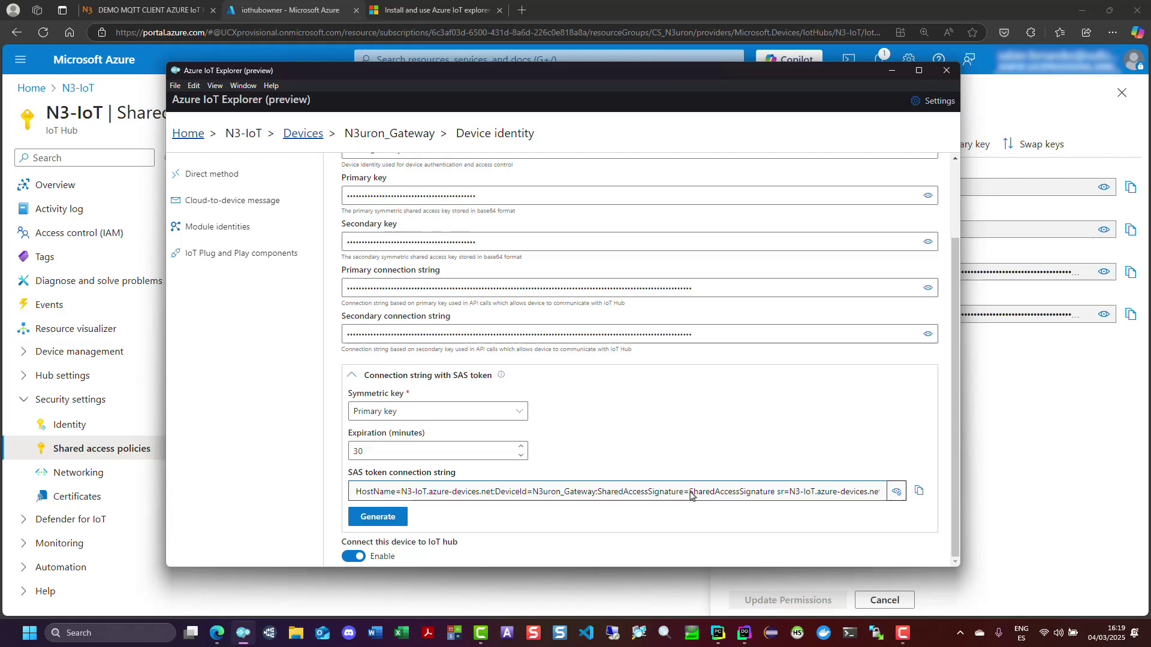
{"action": "left_click_drag", "start_coordinate": [688, 494], "coordinate": [931, 494]}
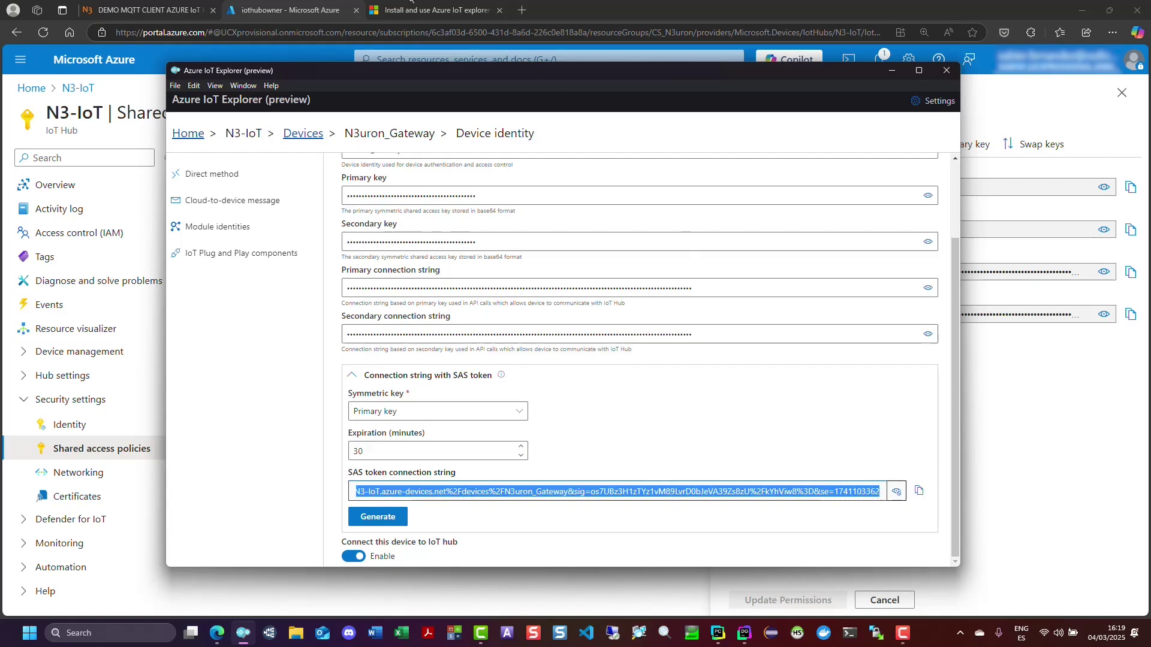
Switch to the N3uron web interface and add a new module named MqttClient to the node's configuration
{"action": "left_click", "coordinate": [137, 5]}
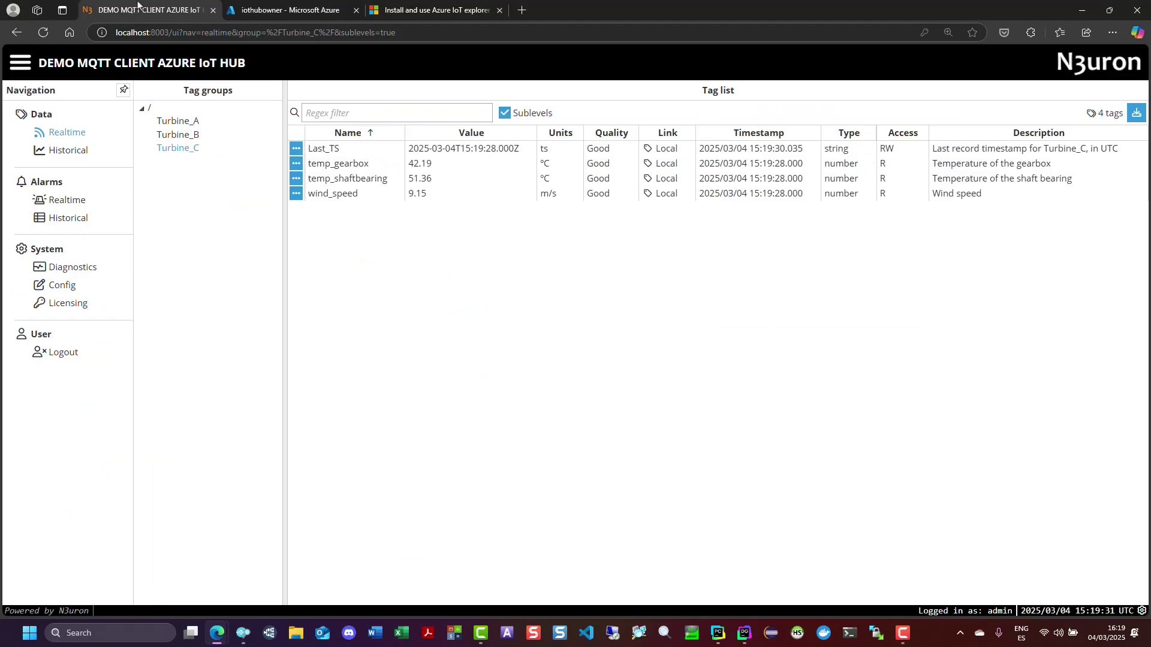
{"action": "left_click", "coordinate": [78, 282]}
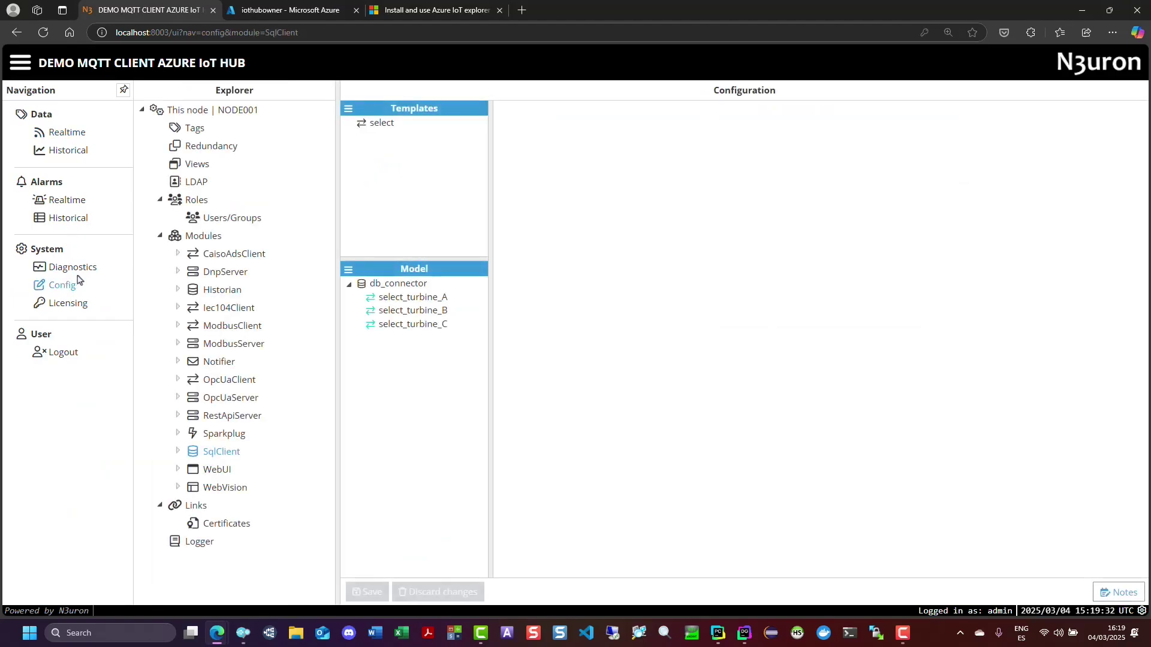
{"action": "left_click", "coordinate": [201, 235]}
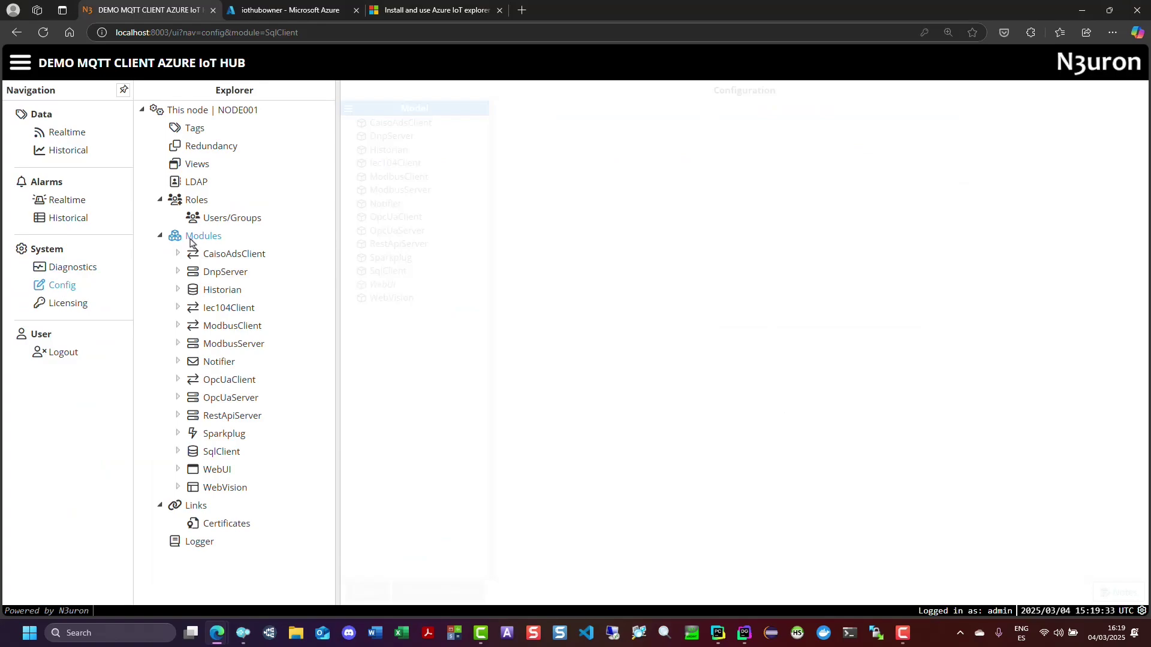
{"action": "left_click", "coordinate": [348, 110]}
{"action": "left_click", "coordinate": [359, 129]}
{"action": "type", "text": "MqttClient"}
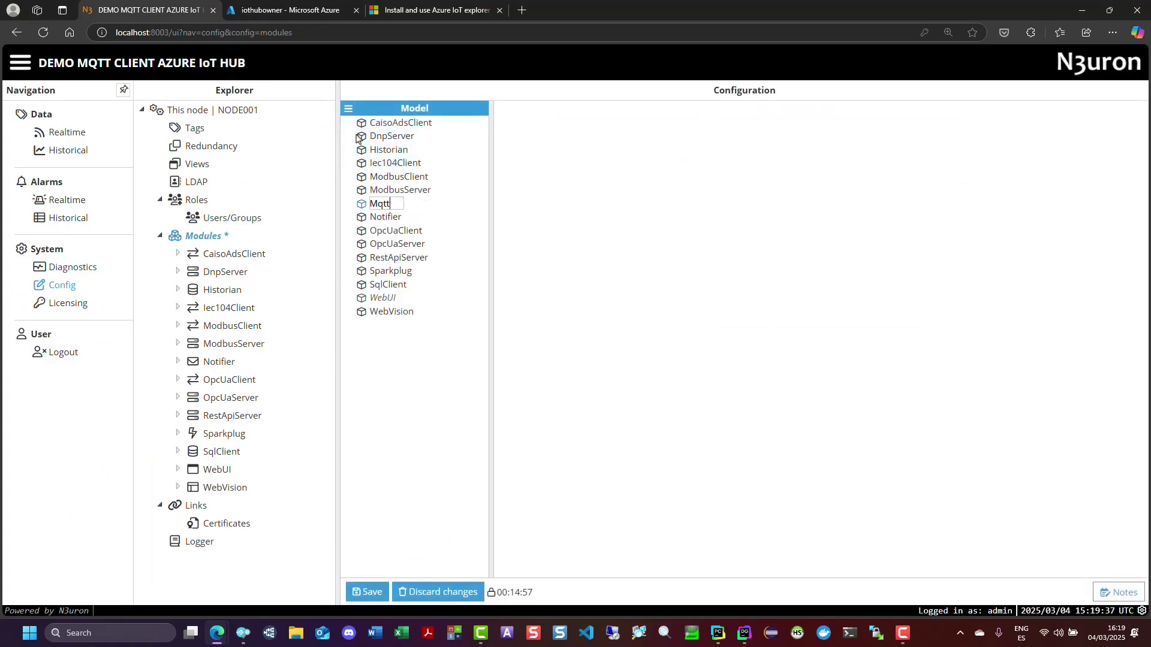
{"action": "key", "text": "Return"}
Set the new module's type to MqttClient and save the modules configuration
{"action": "left_click", "coordinate": [681, 124]}
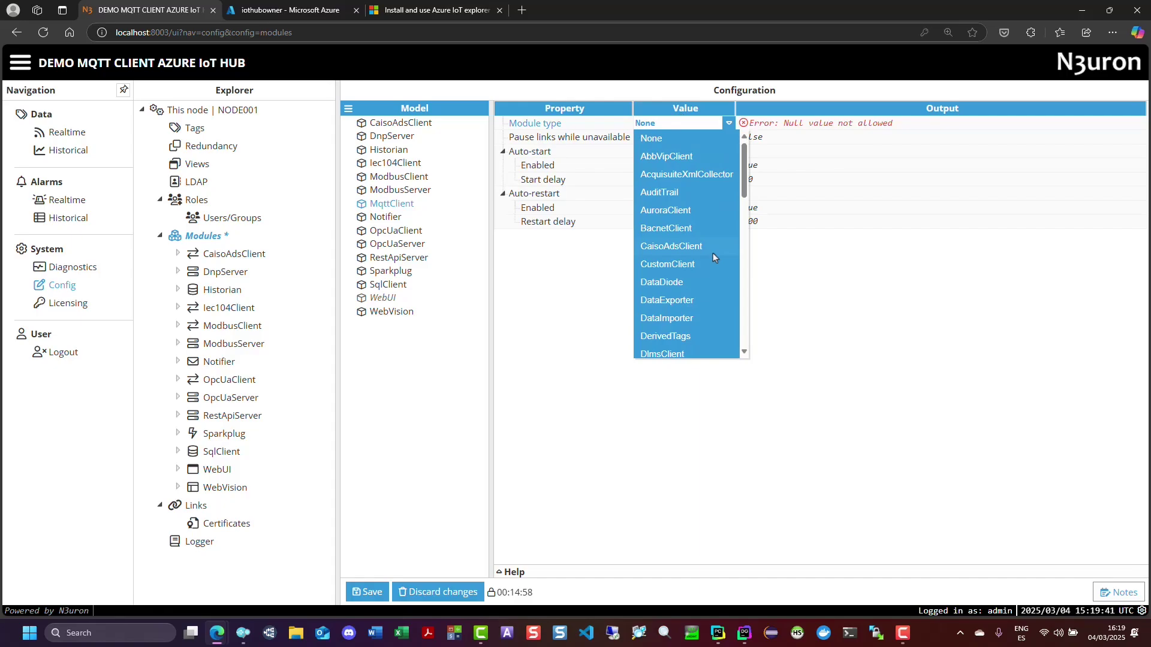
{"action": "scroll", "coordinate": [712, 254], "scroll_direction": "down", "scroll_amount": 6}
{"action": "left_click", "coordinate": [664, 206]}
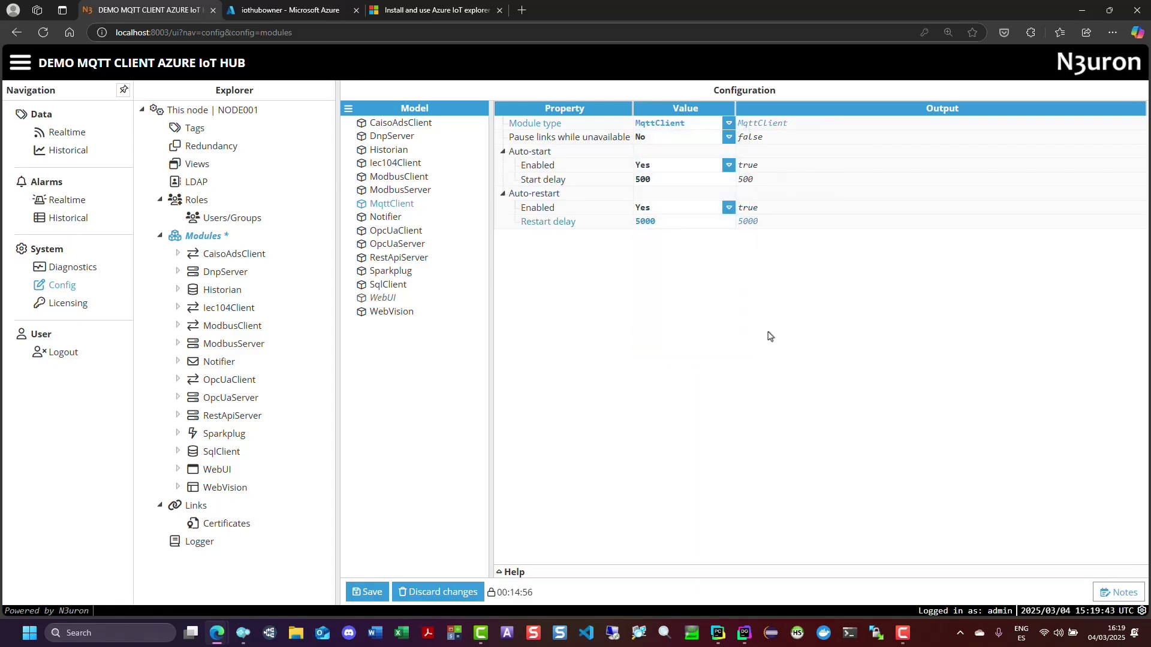
{"action": "left_click", "coordinate": [376, 593]}
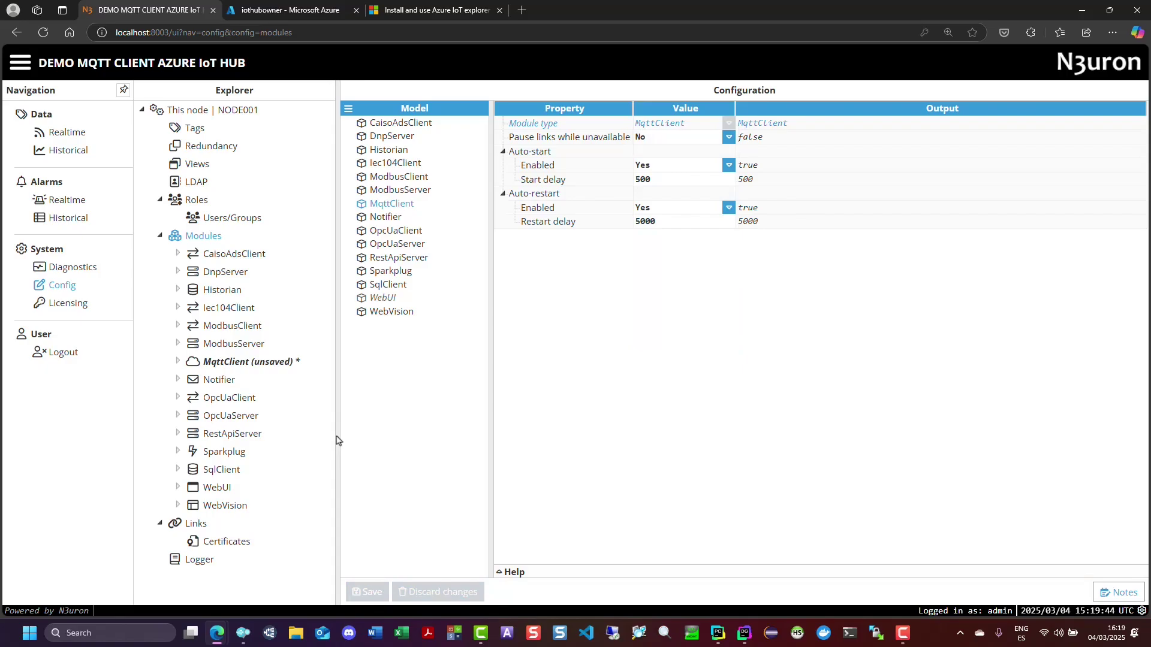
Add a new connection named Azure_IoT_Hub to the MqttClient module's model
{"action": "left_click", "coordinate": [248, 361]}
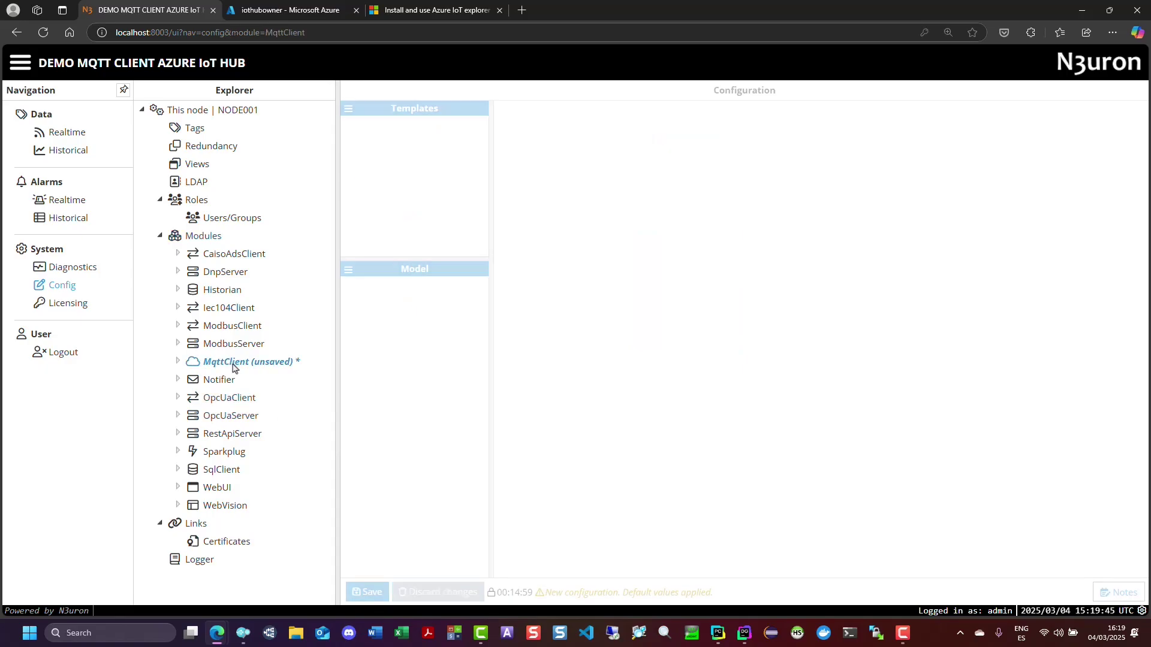
{"action": "left_click", "coordinate": [348, 269]}
{"action": "left_click", "coordinate": [355, 294]}
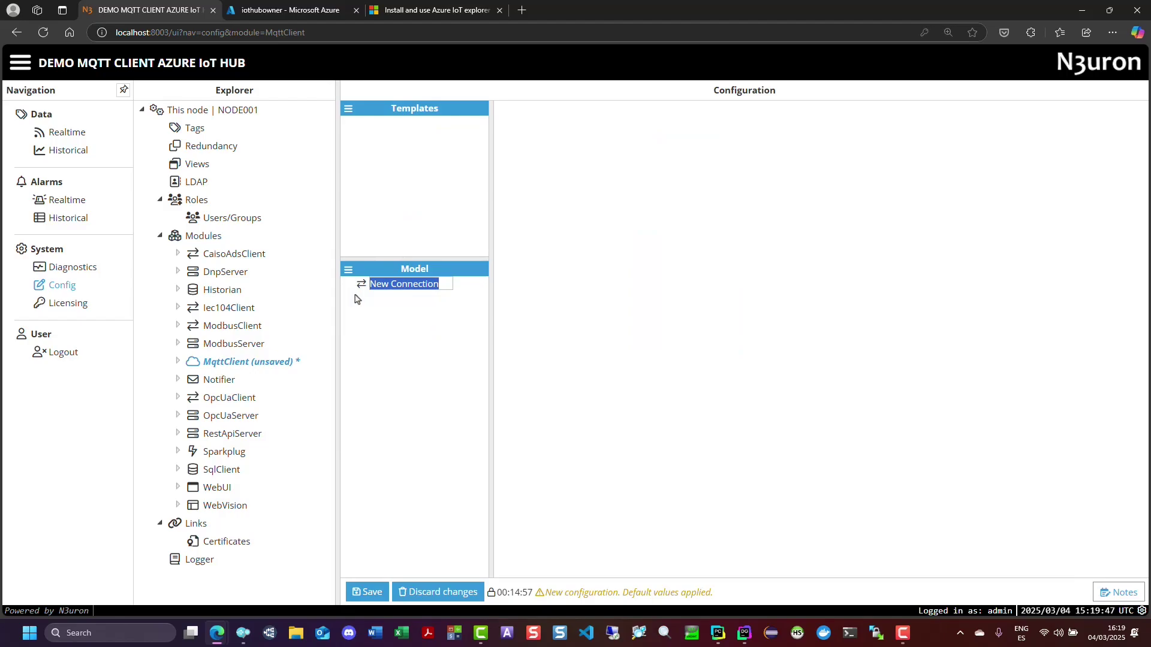
{"action": "type", "text": "Azure_"}
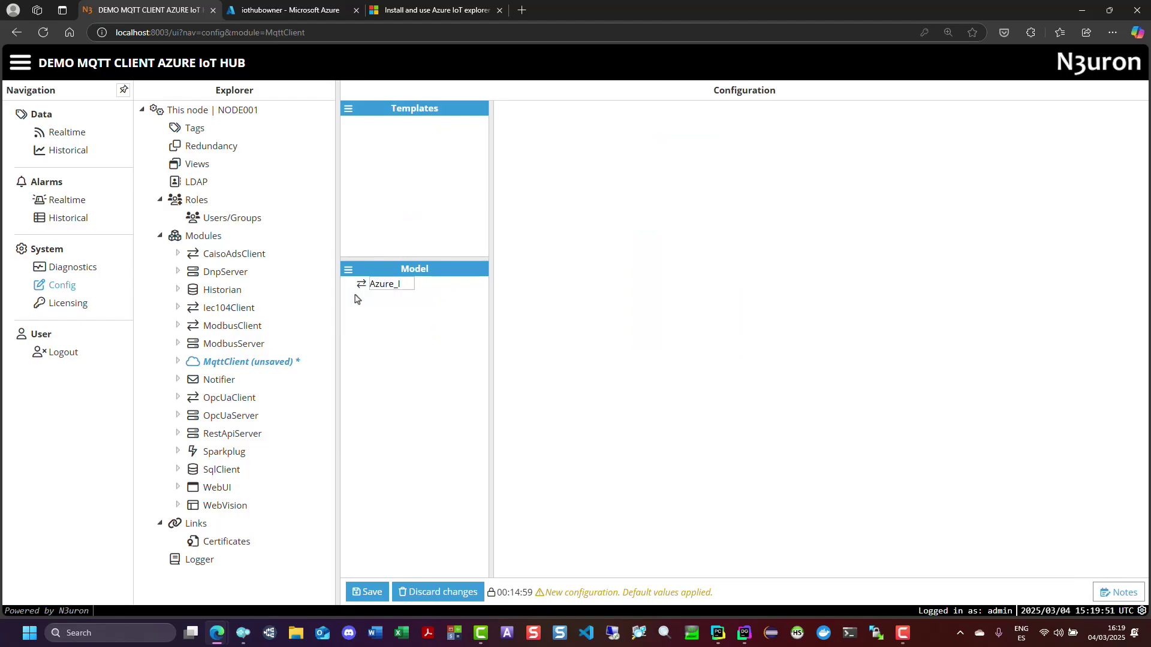
{"action": "type", "text": "IoT_Hub"}
{"action": "key", "text": "Return"}
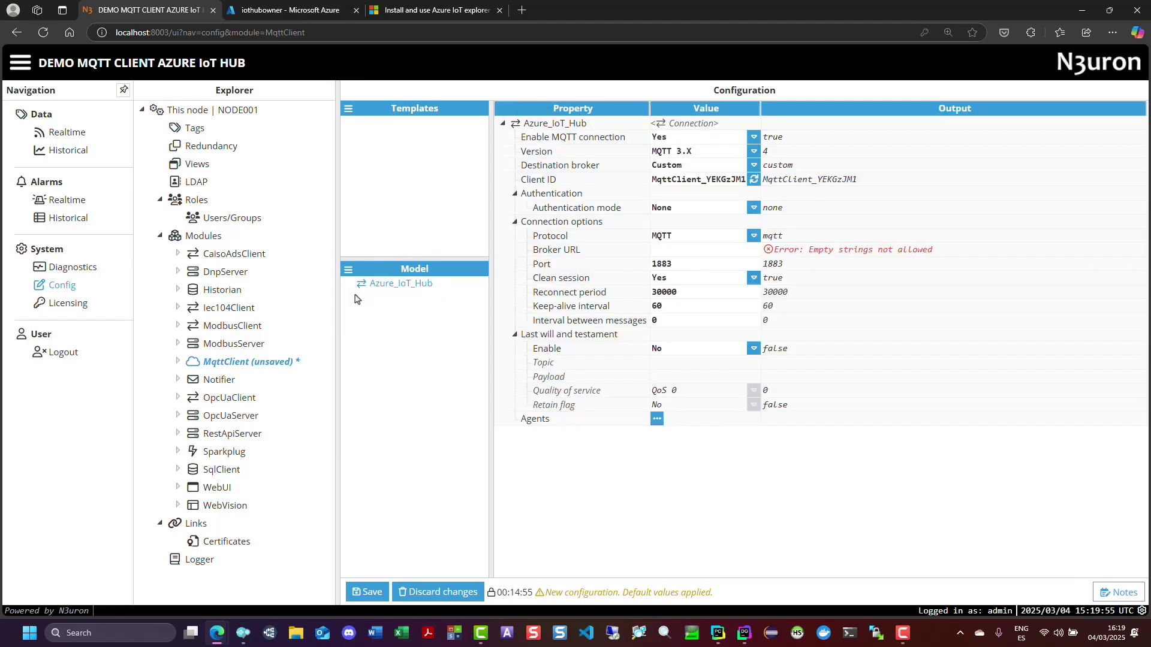
Set the connection's destination broker to Azure IoT Hub and its client ID to N3uron_Gateway
{"action": "left_click", "coordinate": [754, 165]}
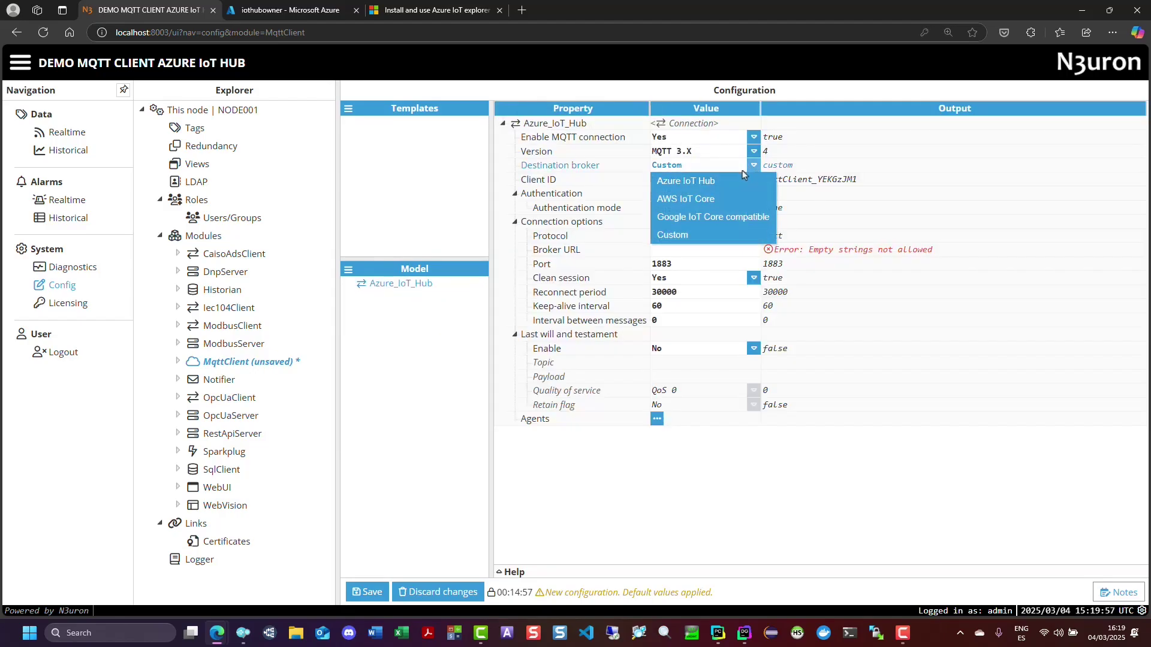
{"action": "left_click", "coordinate": [696, 180]}
{"action": "left_click", "coordinate": [618, 183]}
{"action": "type", "text": "N3uron_Gat"}
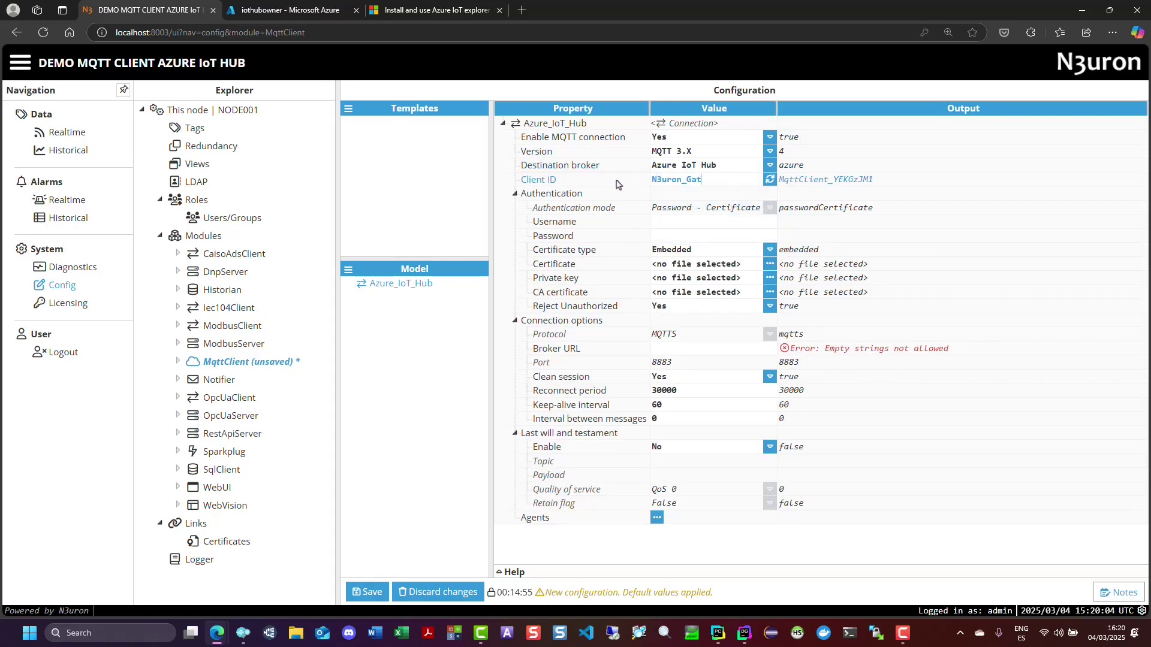
{"action": "type", "text": "eway"}
Paste the copied SAS token into the connection's authentication password
{"action": "left_click", "coordinate": [674, 236]}
{"action": "key", "text": "ctrl+v"}
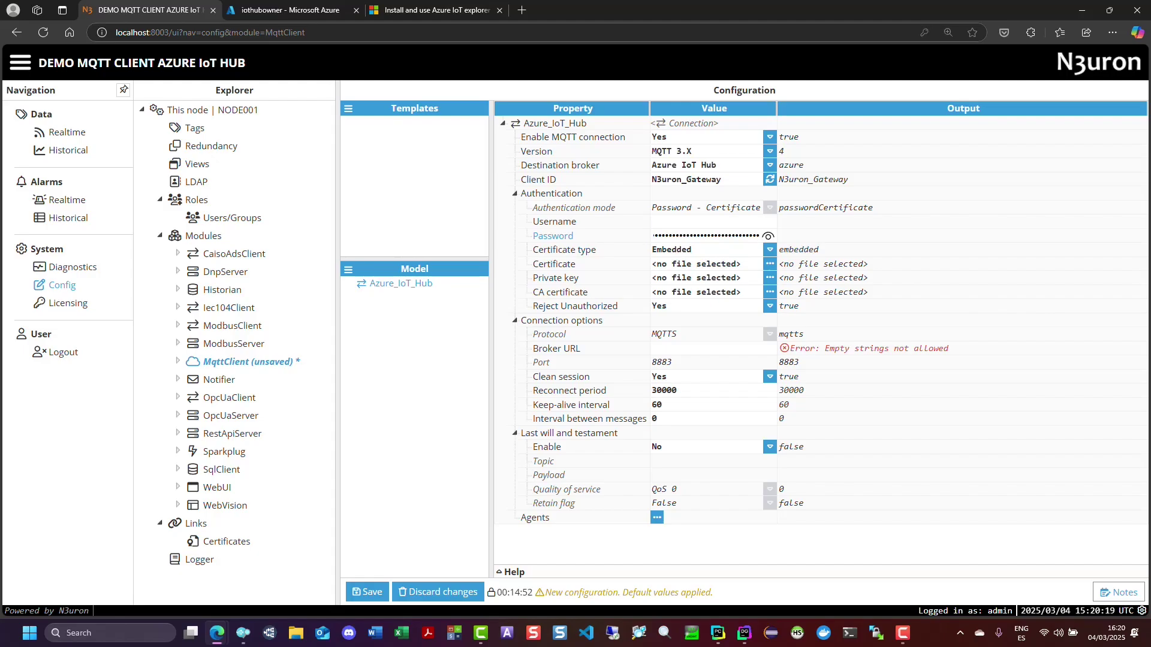
{"action": "key", "text": "Return"}
Set the authentication username to N3-IoT.azure-devices.net/N3uron_Gateway
{"action": "left_click", "coordinate": [658, 226]}
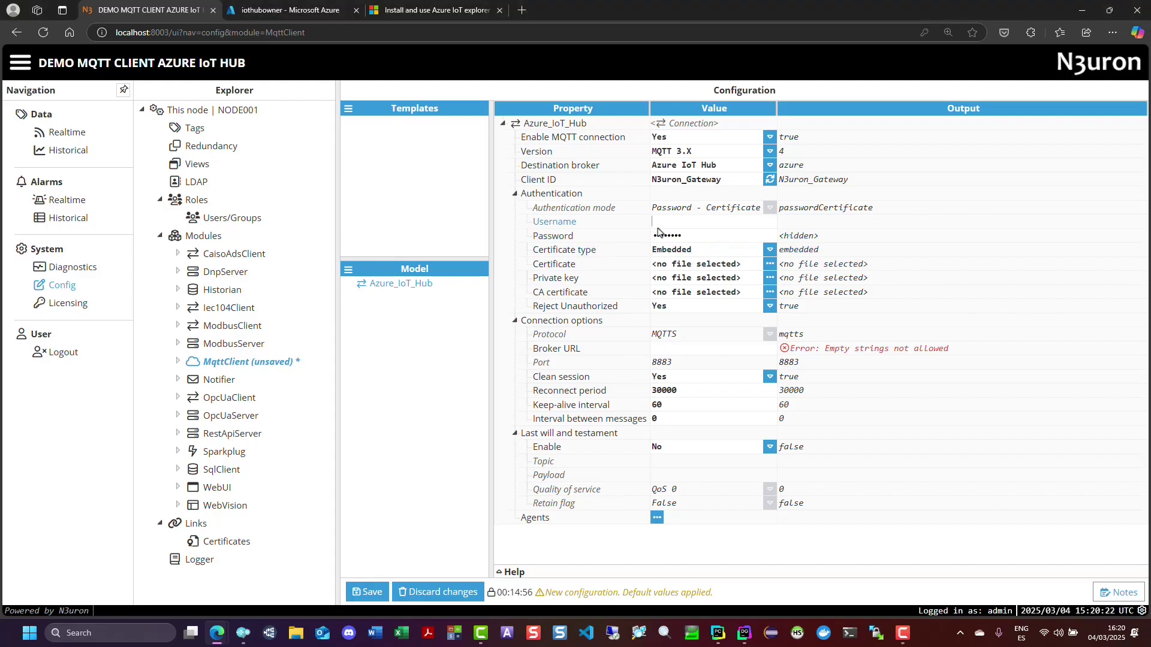
{"action": "type", "text": "N3-IoT.azure-devices.net/N3uron_Gateway"}
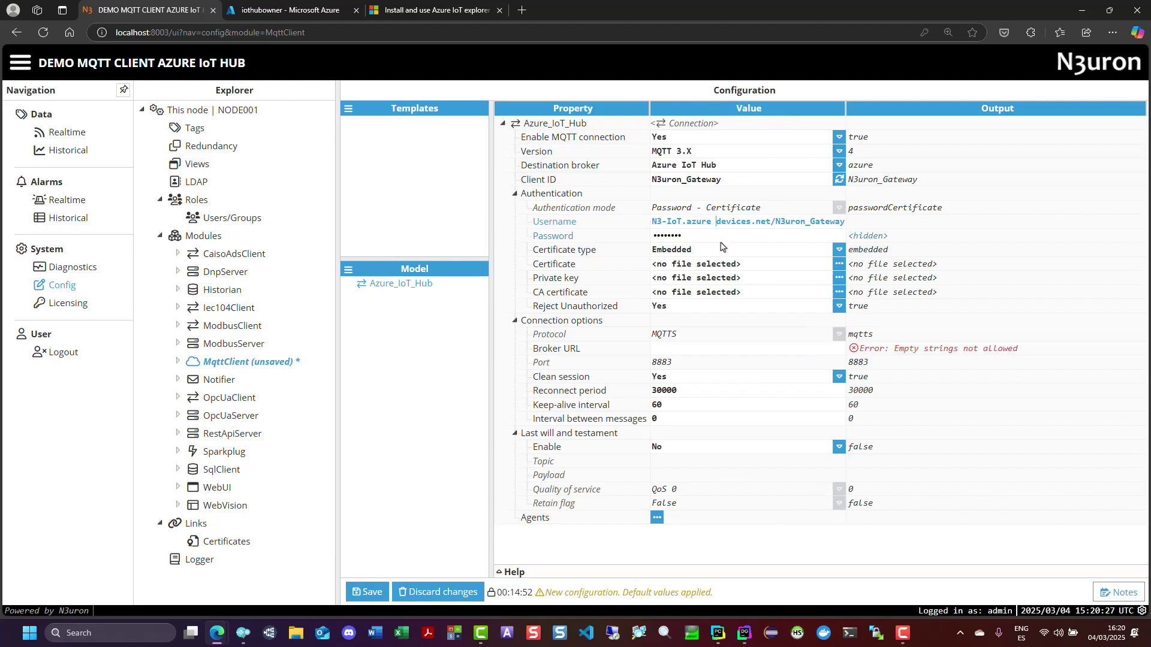
{"action": "key", "text": "BackSpace"}
{"action": "type", "text": "-"}
{"action": "key", "text": "Return"}
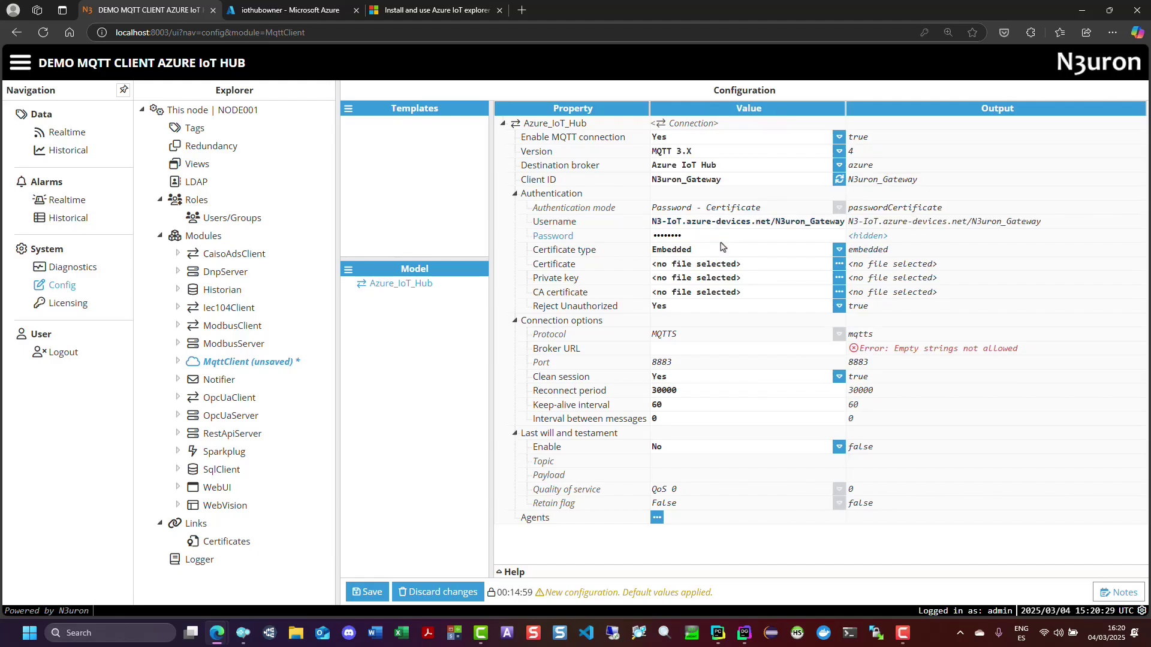
Copy the host name part of the username and enter N3-IoT.azure-devices.net as the broker URL
{"action": "left_click_drag", "start_coordinate": [1041, 222], "coordinate": [816, 227]}
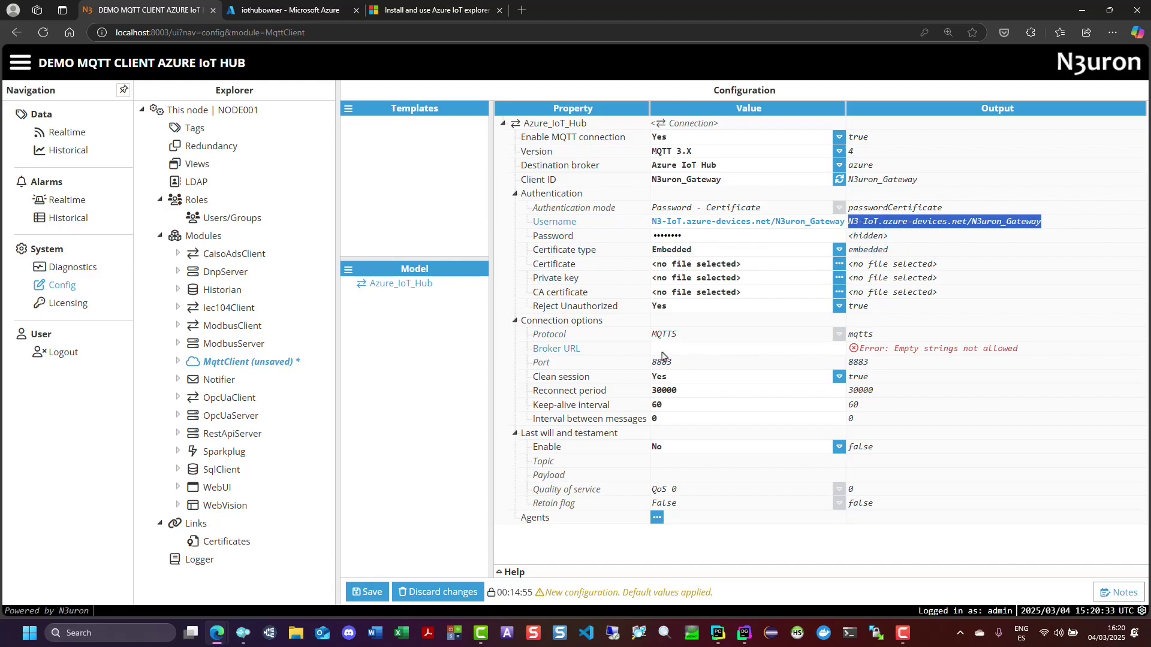
{"action": "left_click", "coordinate": [773, 224]}
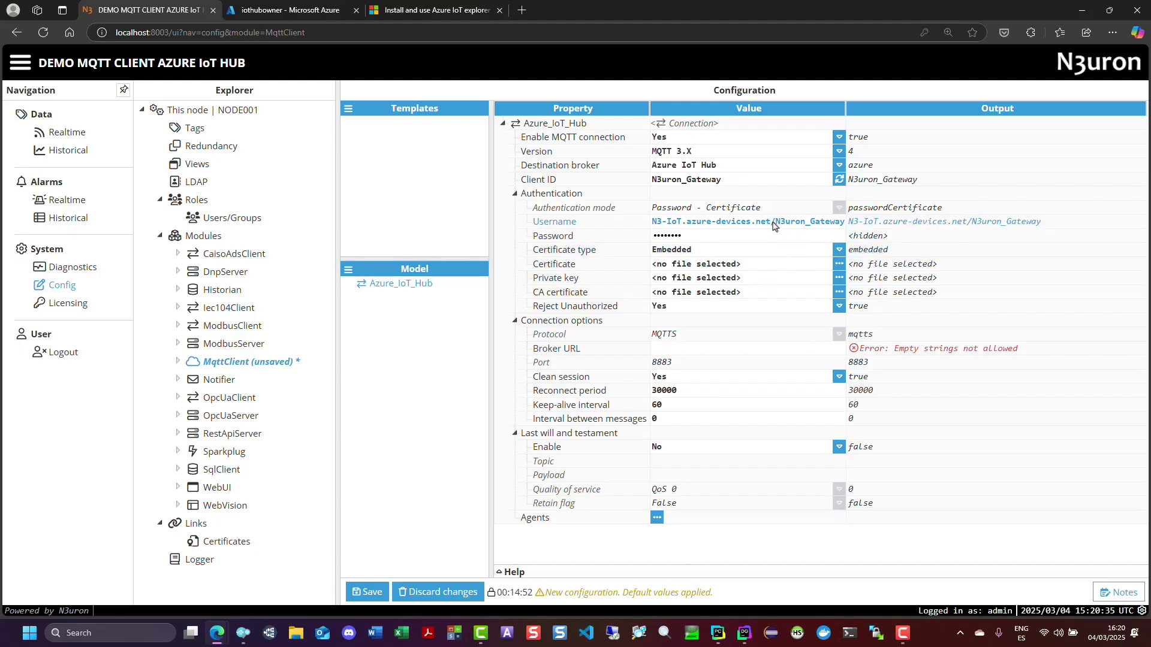
{"action": "left_click_drag", "start_coordinate": [773, 224], "coordinate": [641, 227]}
{"action": "key", "text": "ctrl+c"}
{"action": "left_click", "coordinate": [663, 355]}
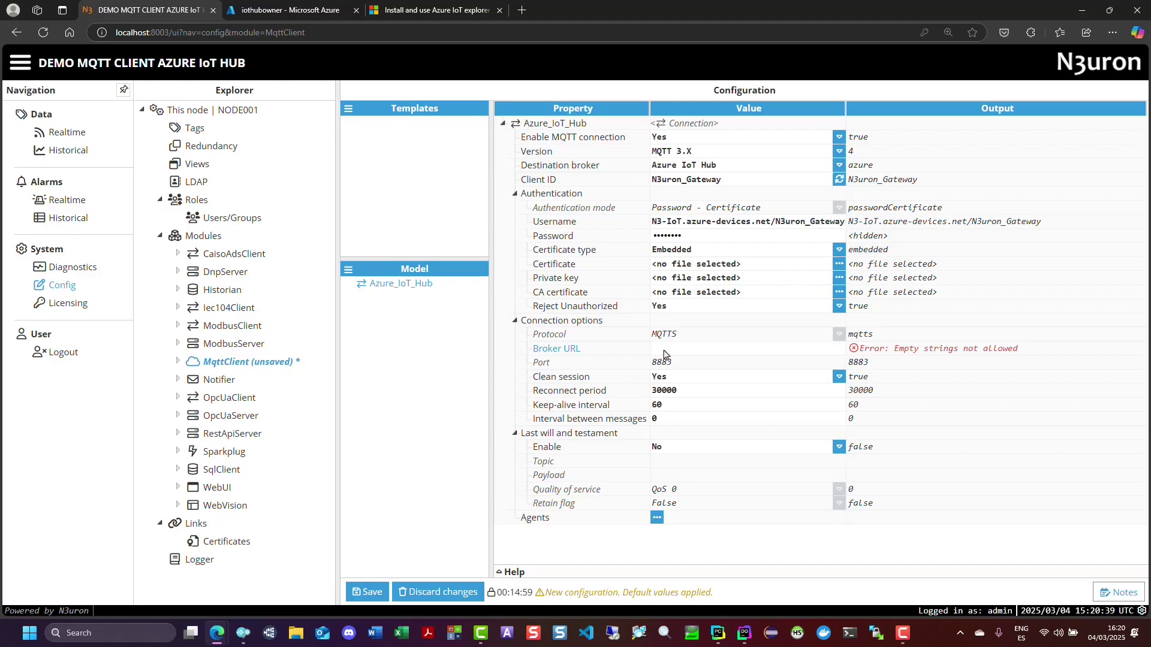
{"action": "key", "text": "ctrl+v"}
{"action": "triple_click", "coordinate": [660, 351]}
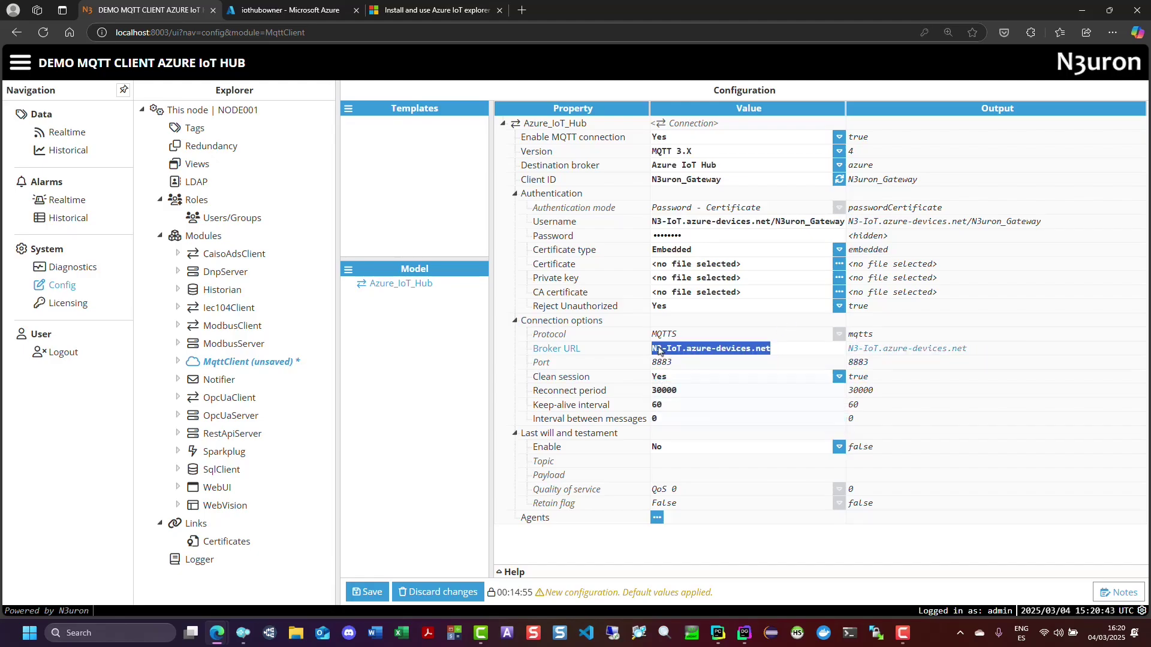
Collapse the connection's configured property groups and add a publisher agent named Pub_Turbine_Data
{"action": "left_click", "coordinate": [515, 433]}
{"action": "left_click", "coordinate": [514, 320]}
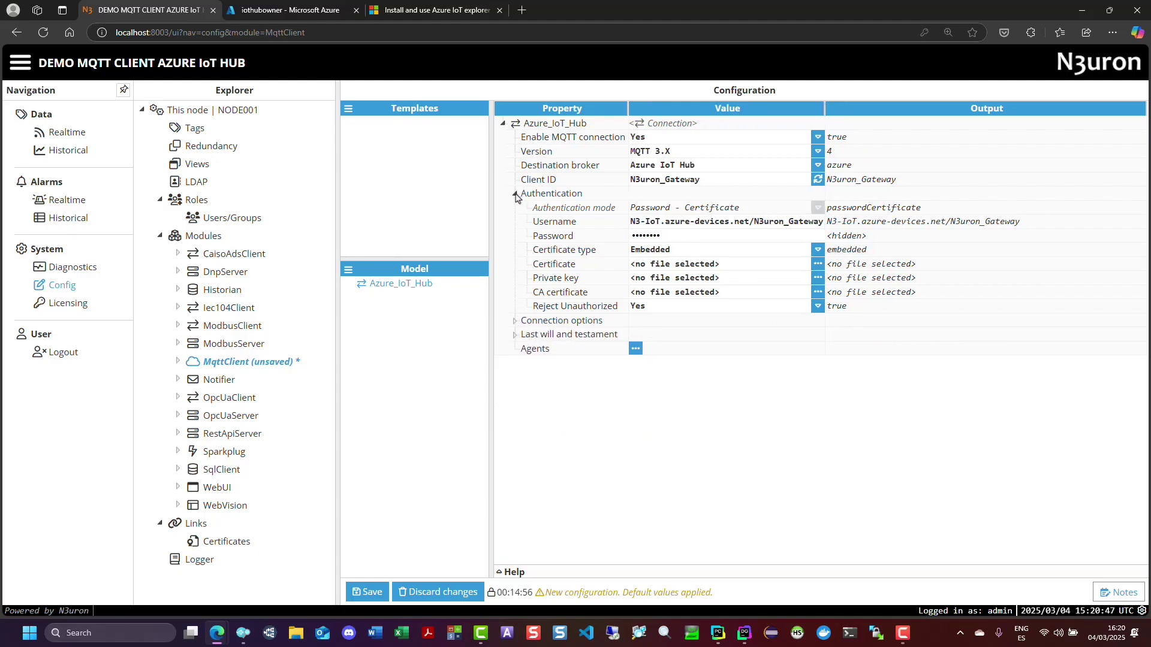
{"action": "left_click", "coordinate": [514, 193]}
{"action": "left_click", "coordinate": [636, 235]}
{"action": "left_click", "coordinate": [642, 252]}
{"action": "type", "text": "Pu"}
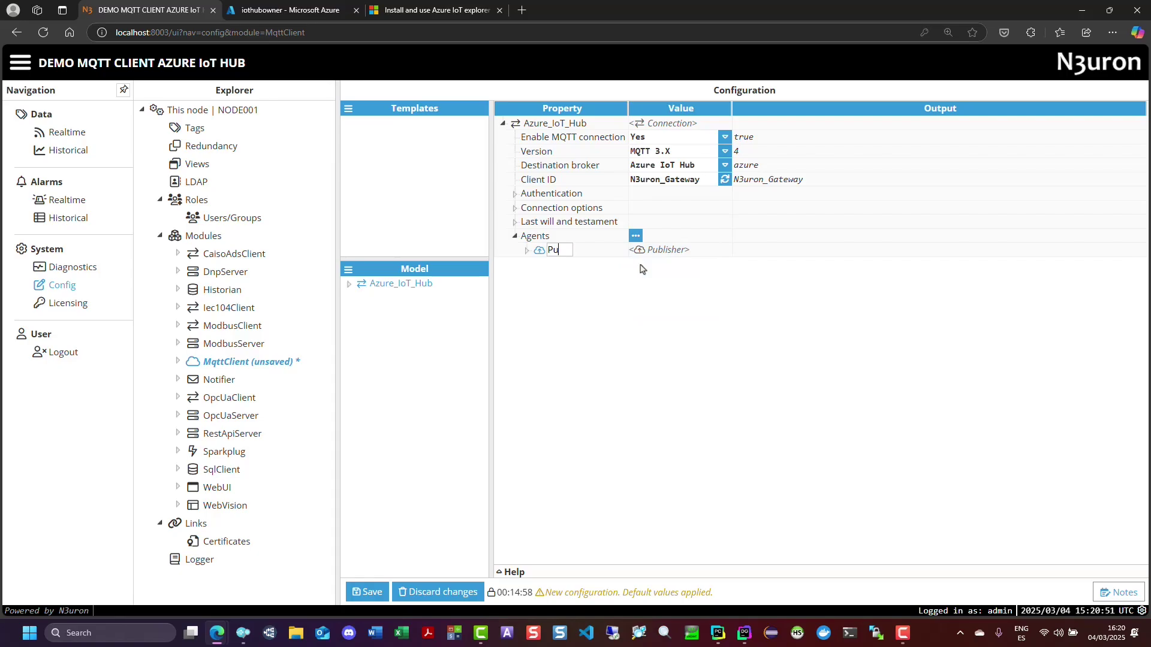
{"action": "type", "text": "b_Turbine_Data"}
{"action": "key", "text": "Return"}
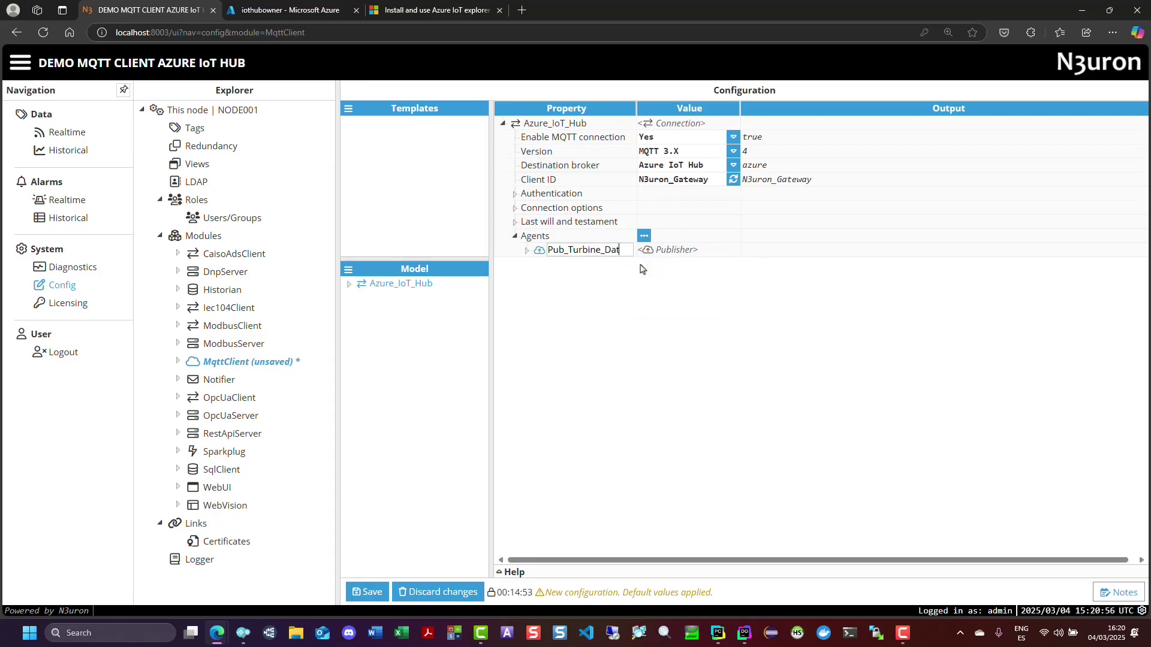
Set the publisher's maximum publishing interval to 5000 and its topic to devices/N3uron_Gateway/messages/events/
{"action": "left_click", "coordinate": [526, 250]}
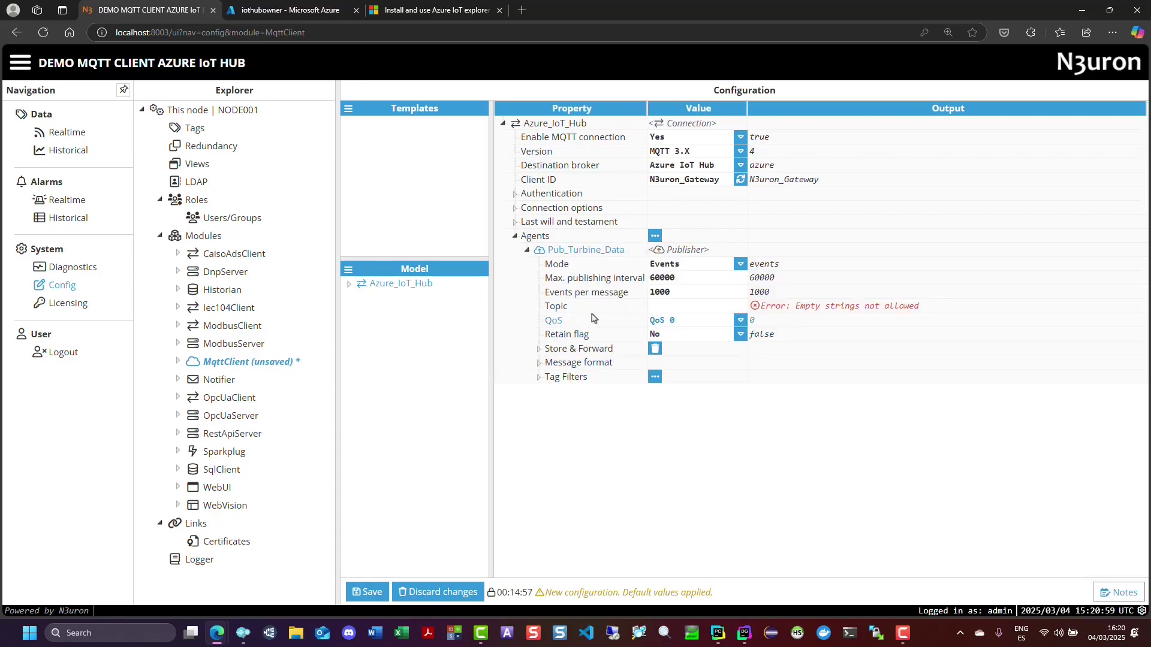
{"action": "left_click_drag", "start_coordinate": [660, 283], "coordinate": [632, 284]}
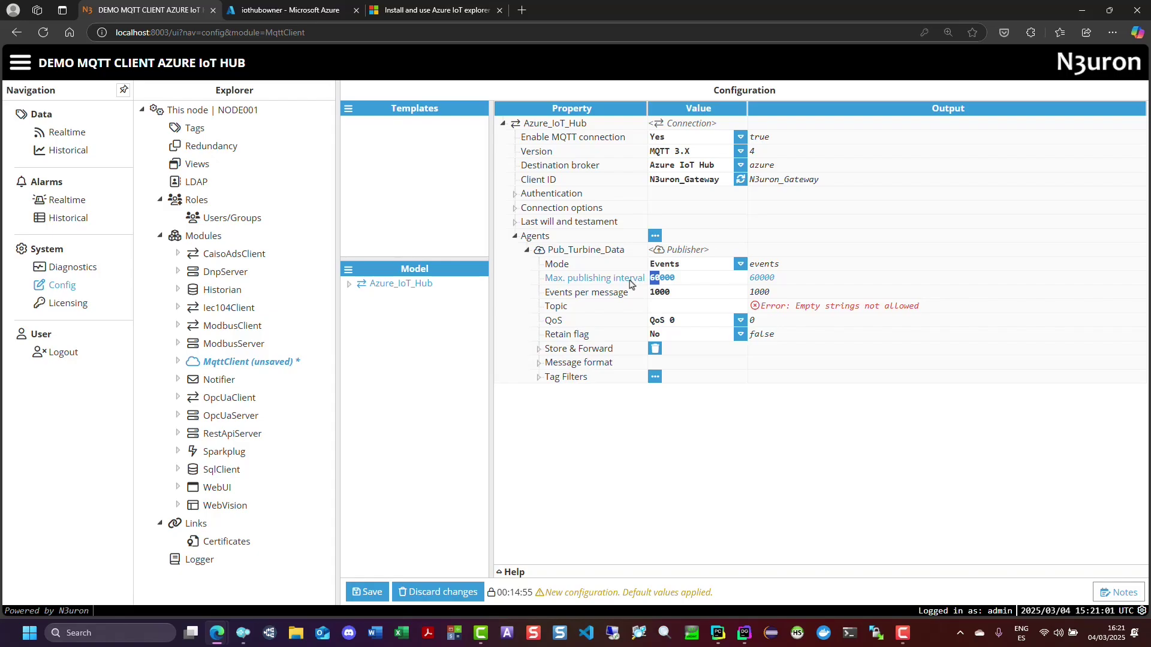
{"action": "type", "text": "5"}
{"action": "key", "text": "Tab"}
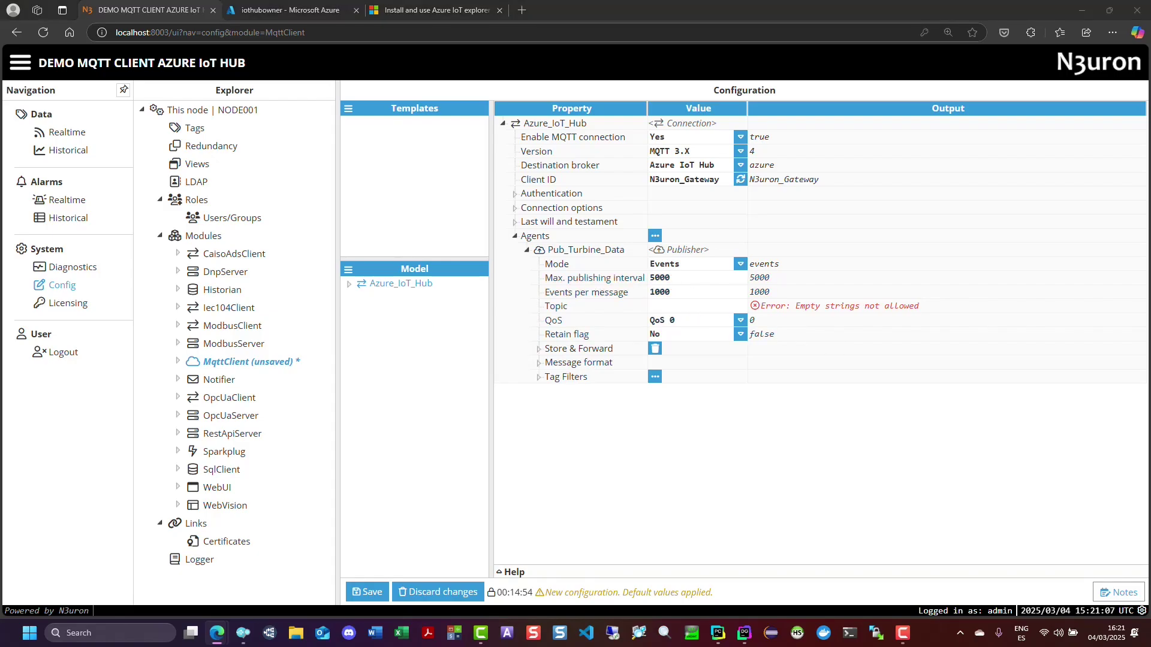
{"action": "left_click", "coordinate": [670, 309]}
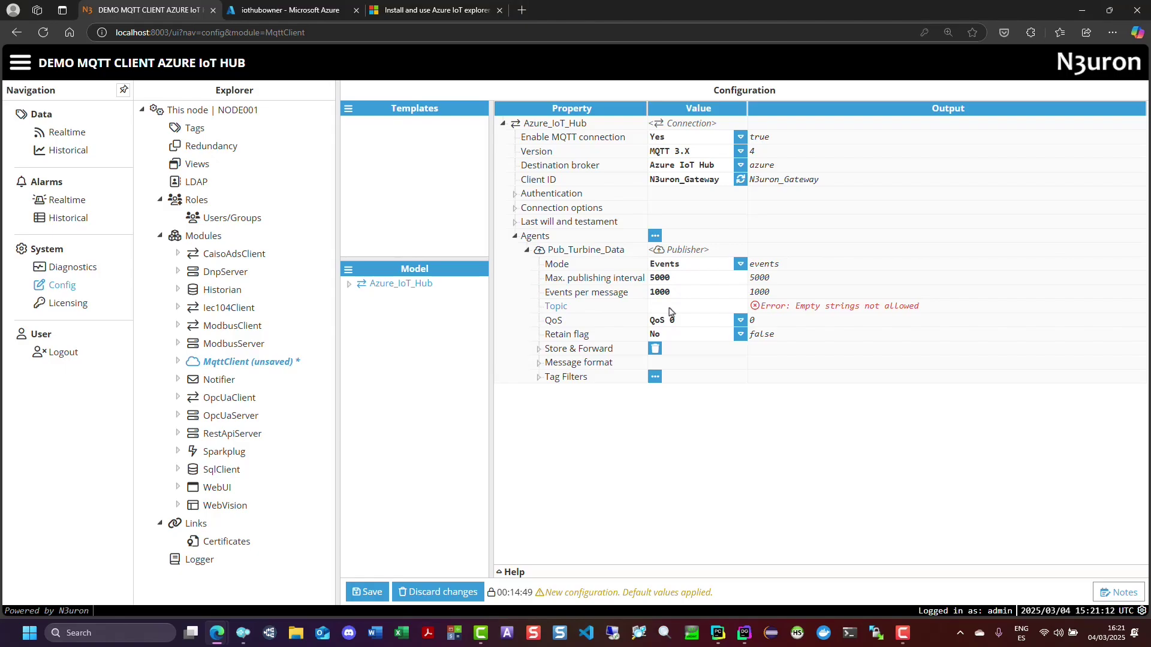
{"action": "type", "text": "devices/N3uron_Gateway/messages/events/"}
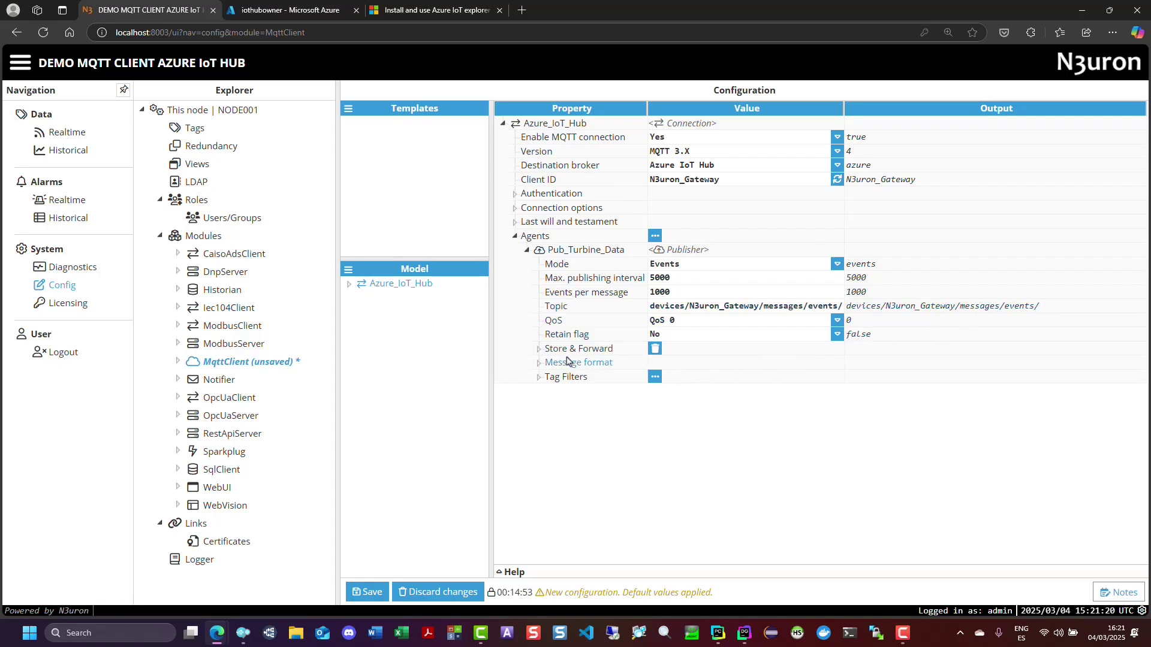
Expand the publisher's Store & Forward and message format settings and set the date format to ISO
{"action": "left_click", "coordinate": [537, 350]}
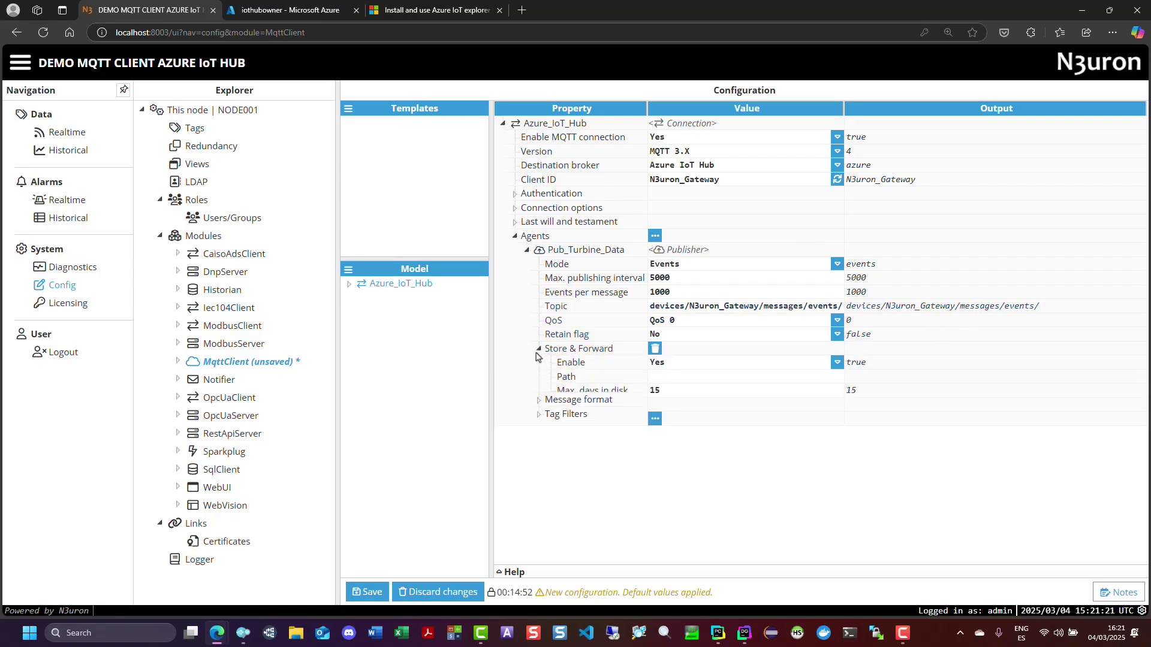
{"action": "left_click", "coordinate": [537, 406]}
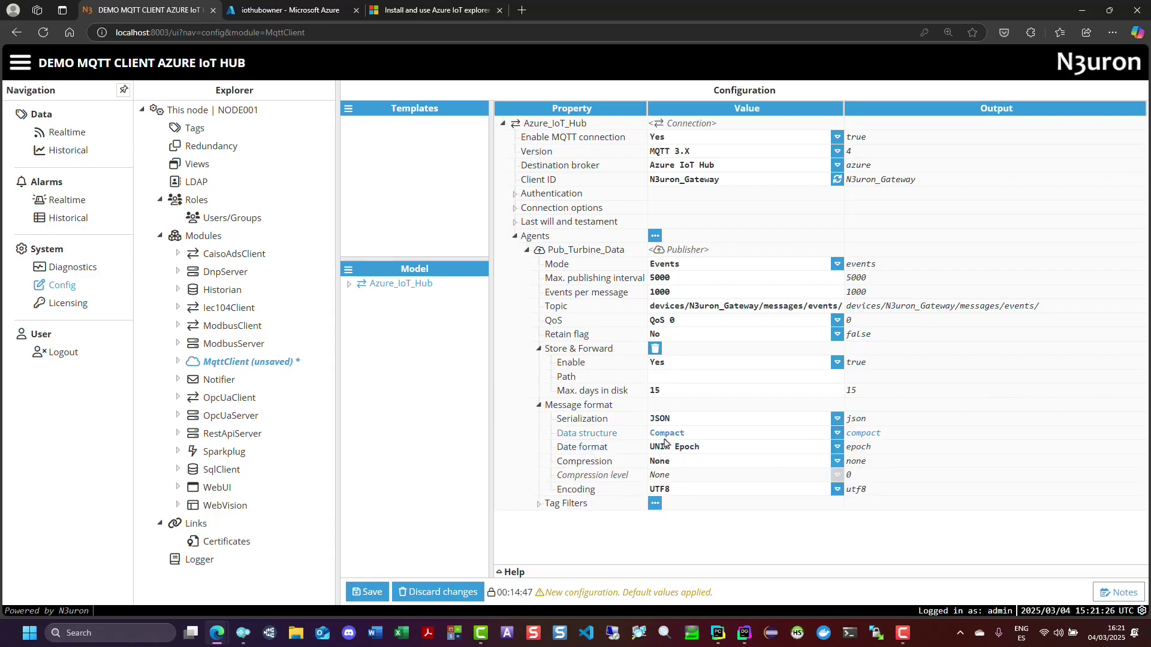
{"action": "left_click", "coordinate": [707, 452]}
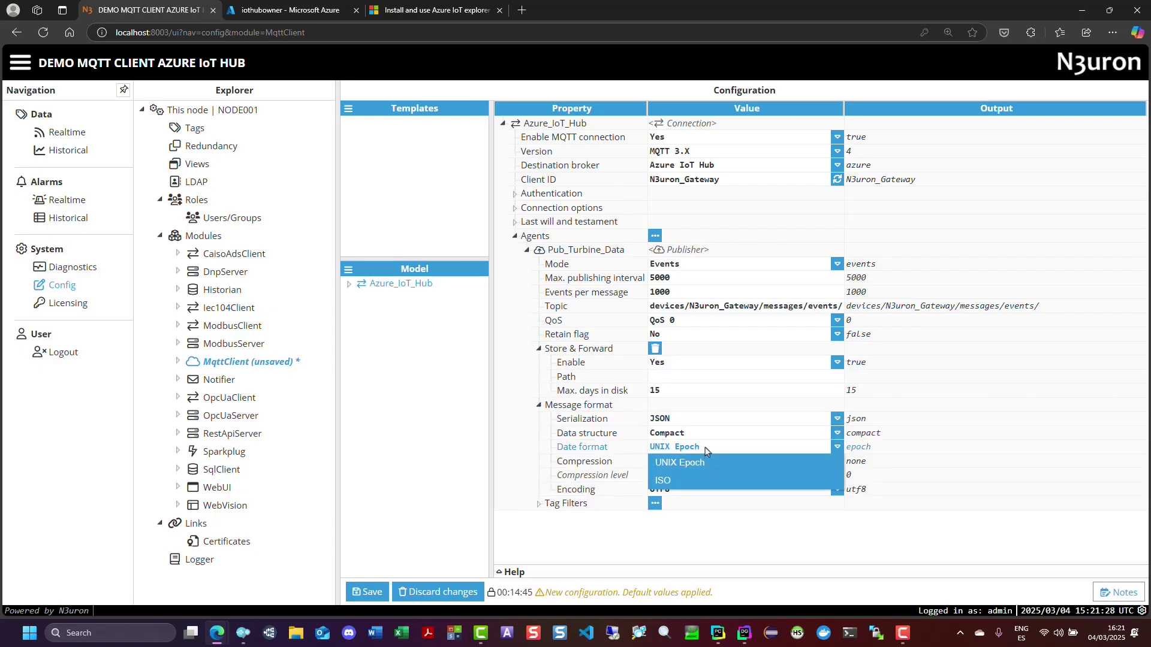
{"action": "left_click", "coordinate": [675, 479]}
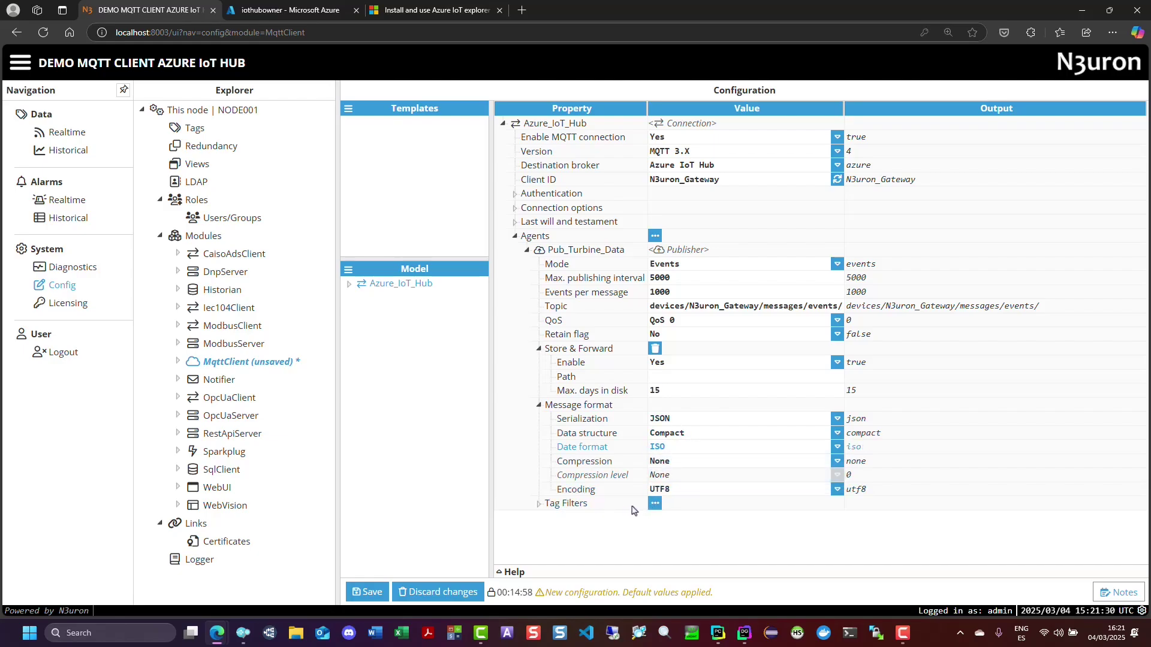
Add a tag filter named Filter to the publisher with the root path /, and save the MqttClient configuration
{"action": "left_click", "coordinate": [655, 504]}
{"action": "left_click", "coordinate": [660, 526]}
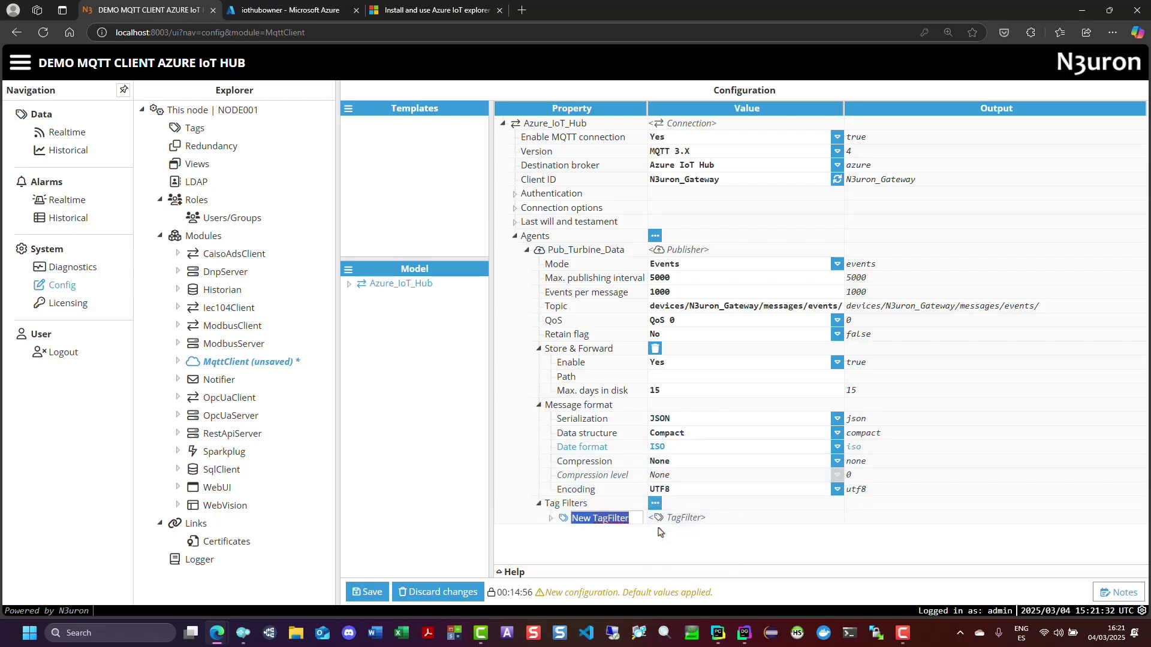
{"action": "left_click", "coordinate": [551, 519]}
{"action": "left_click", "coordinate": [837, 545]}
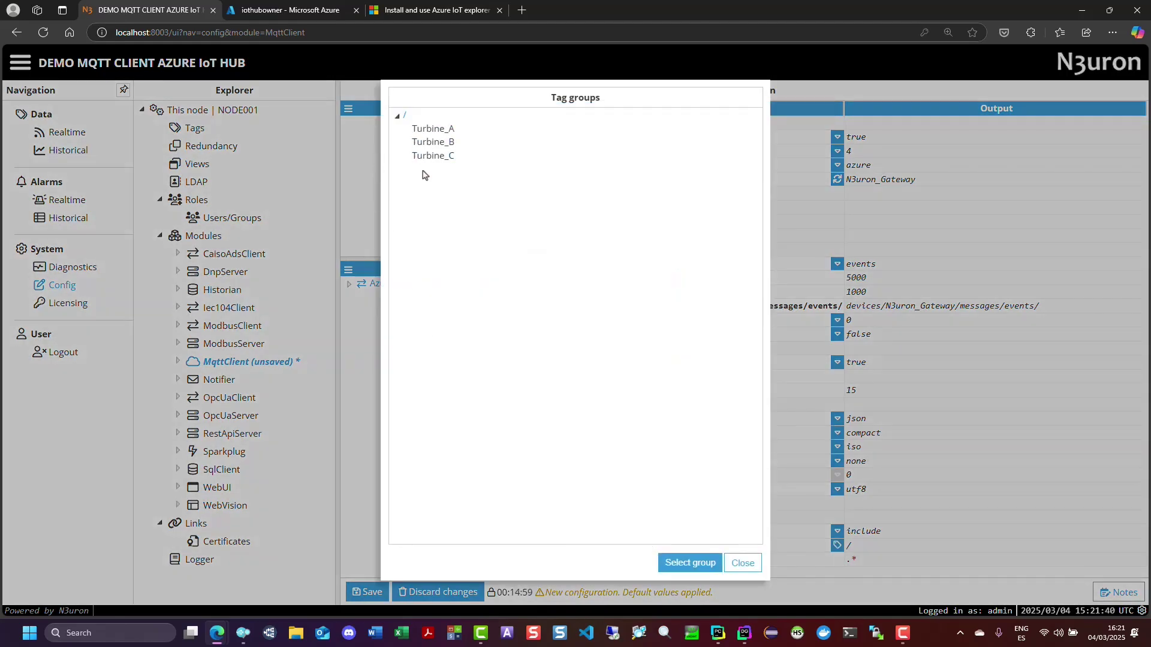
{"action": "left_click", "coordinate": [689, 563]}
{"action": "left_click", "coordinate": [367, 591]}
{"action": "left_click", "coordinate": [535, 363]}
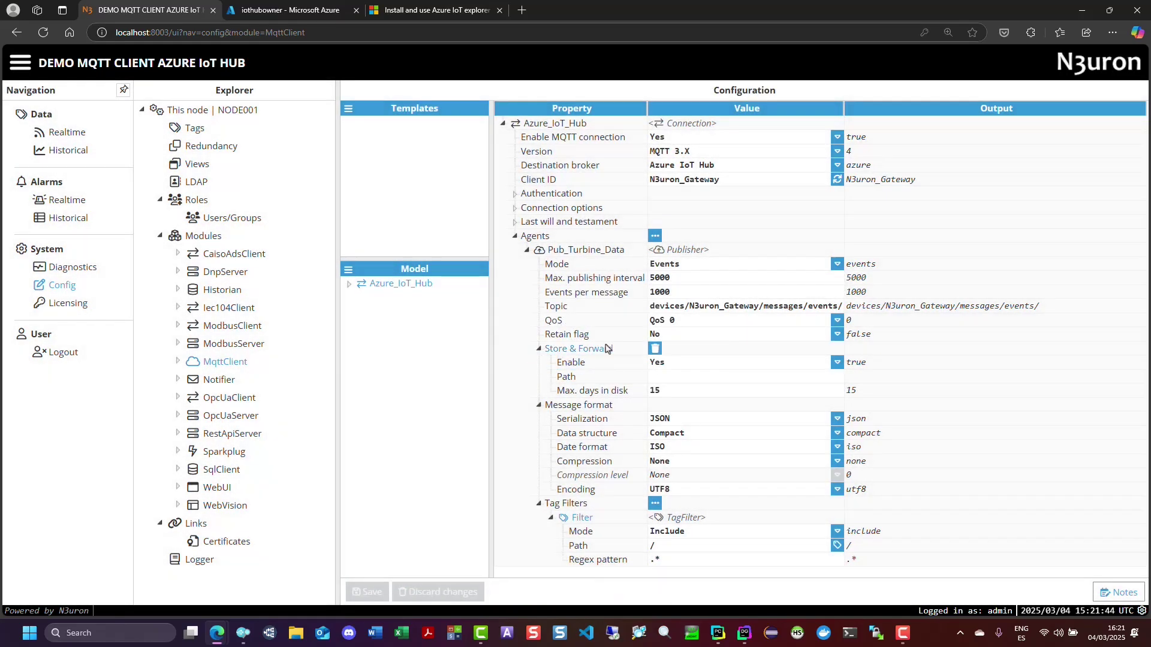
Enable the realtime diagnostic logs for the MqttClient module at DEBUG level
{"action": "left_click", "coordinate": [72, 267]}
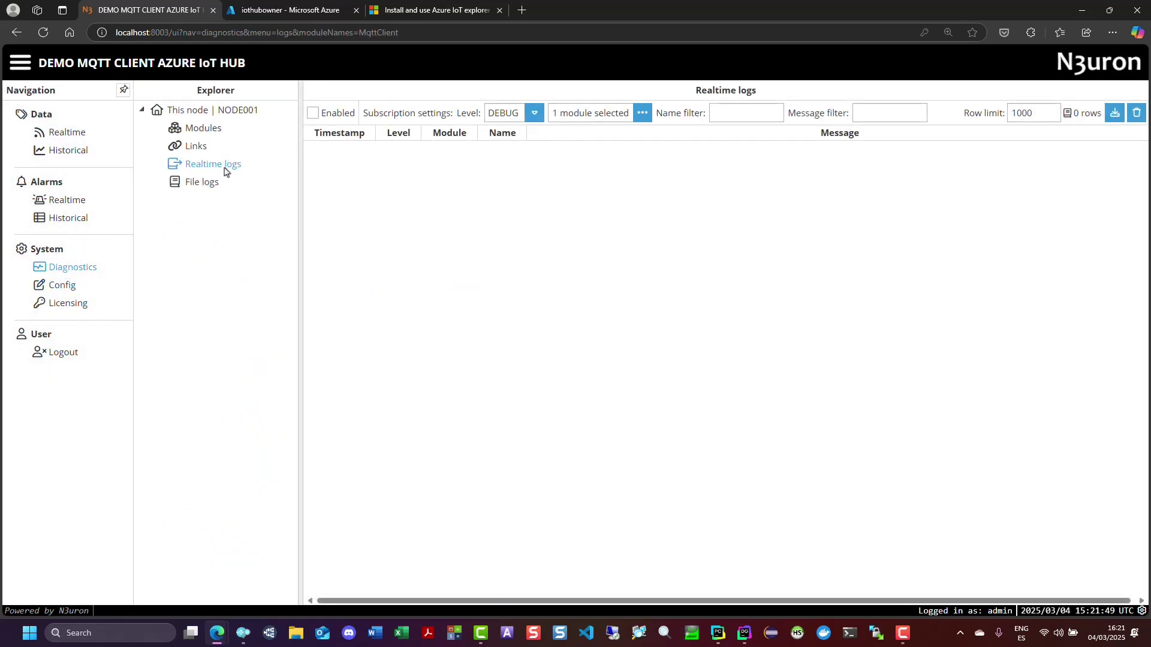
{"action": "left_click", "coordinate": [642, 113]}
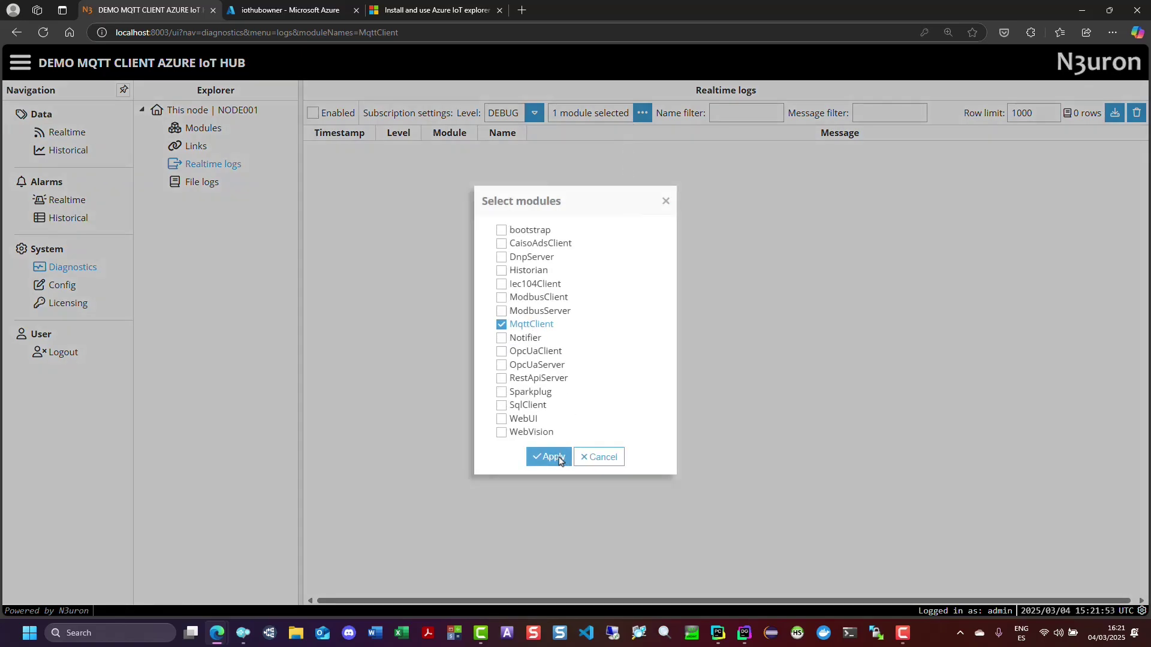
{"action": "left_click", "coordinate": [551, 457]}
{"action": "left_click", "coordinate": [535, 114]}
{"action": "left_click", "coordinate": [535, 115]}
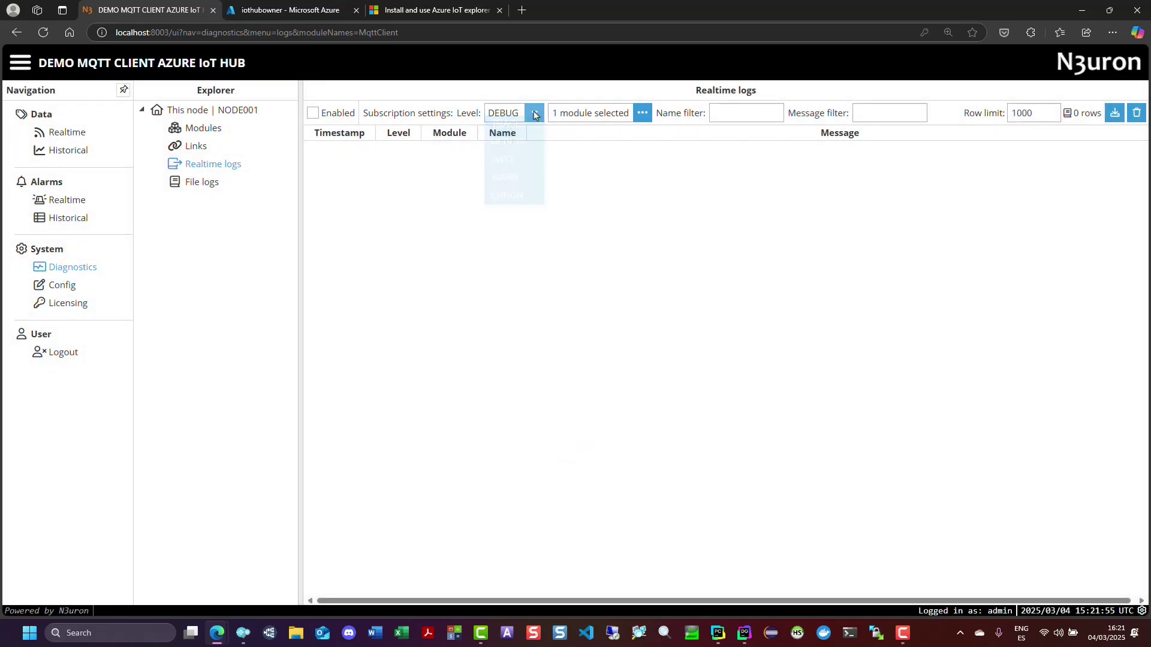
{"action": "left_click", "coordinate": [313, 114]}
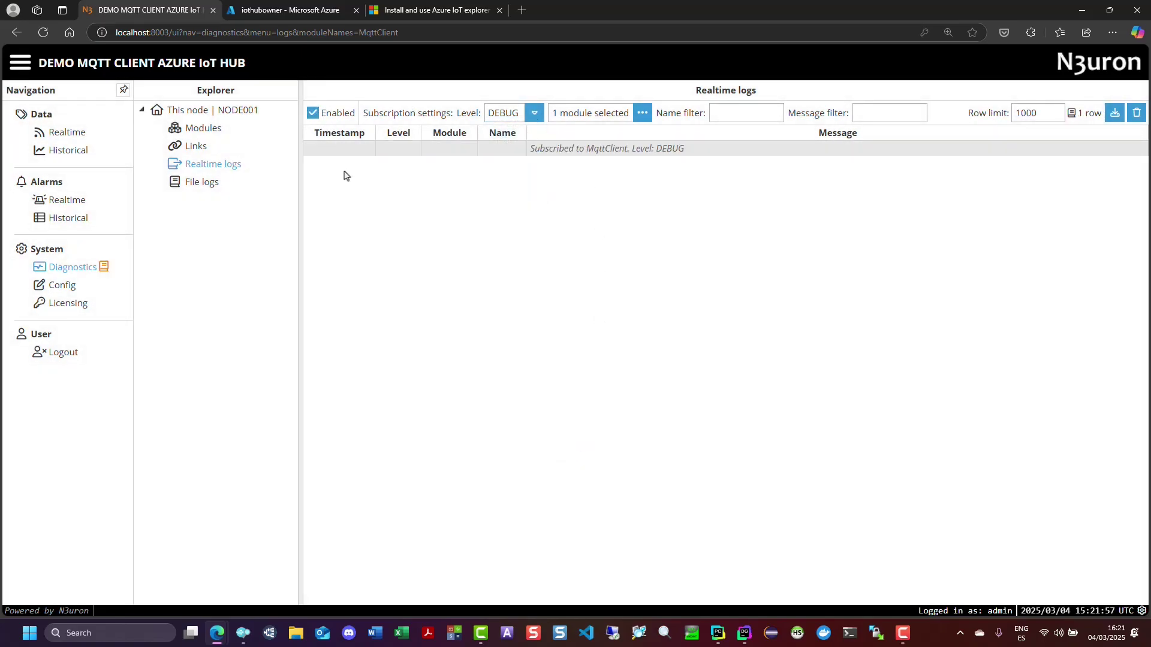
Switch to Azure IoT Explorer and start monitoring the telemetry of the N3uron_Gateway device through the built-in event hub
{"action": "left_click", "coordinate": [243, 634]}
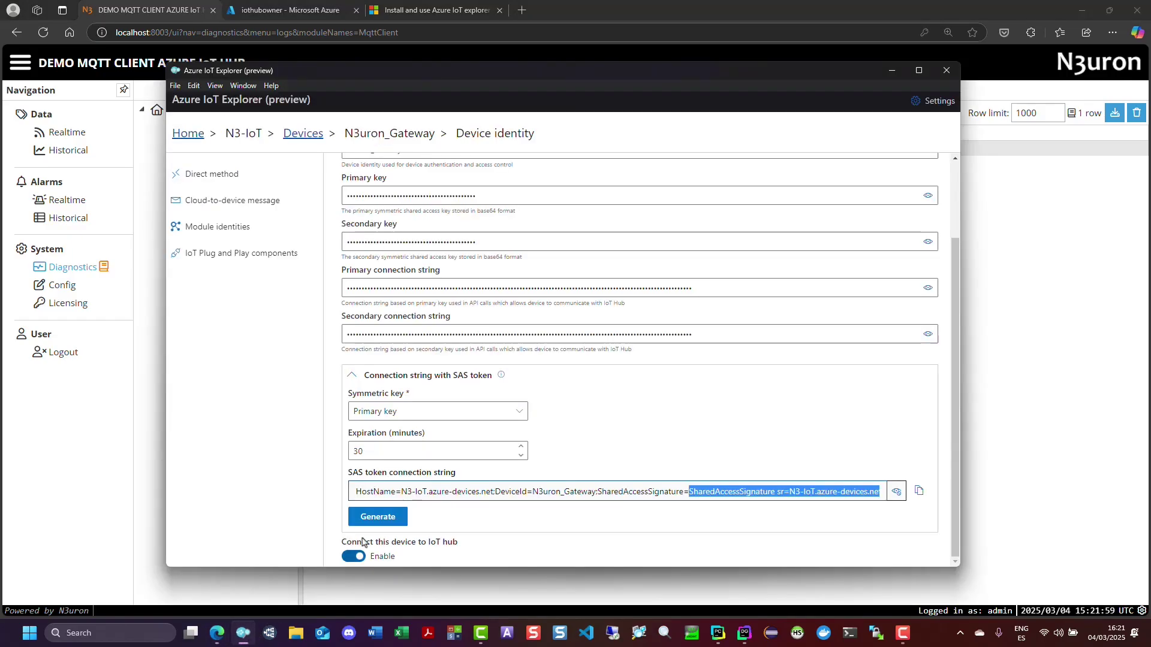
{"action": "left_click", "coordinate": [310, 135]}
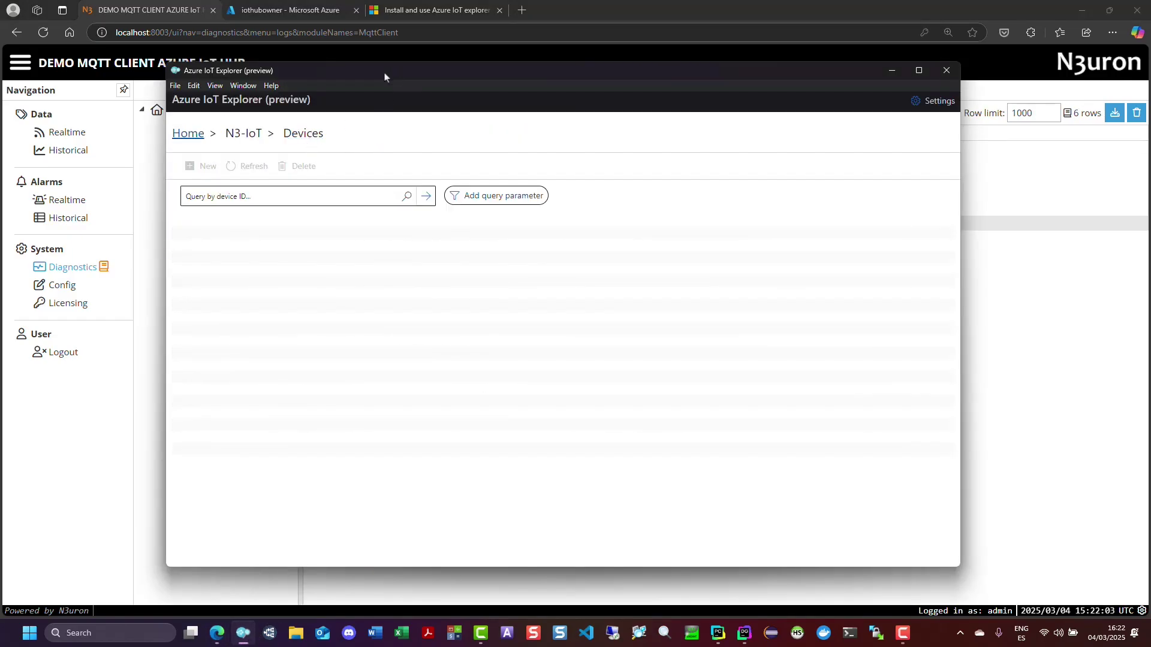
{"action": "left_click_drag", "start_coordinate": [384, 76], "coordinate": [553, 278]}
{"action": "left_click", "coordinate": [396, 465]}
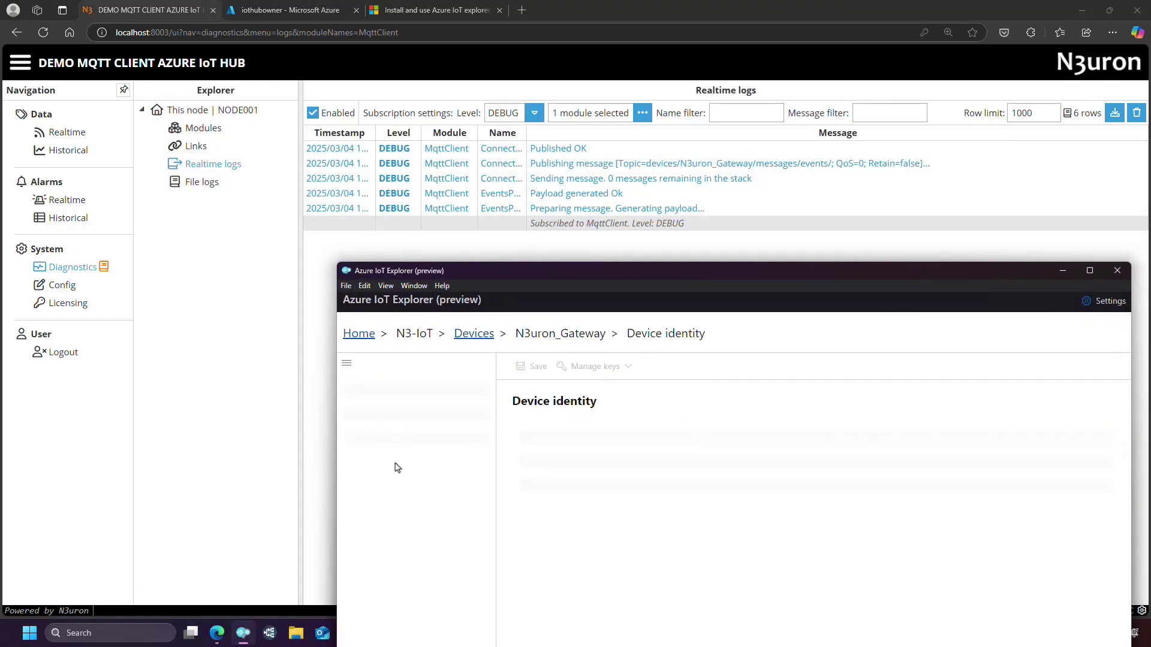
{"action": "left_click", "coordinate": [378, 446]}
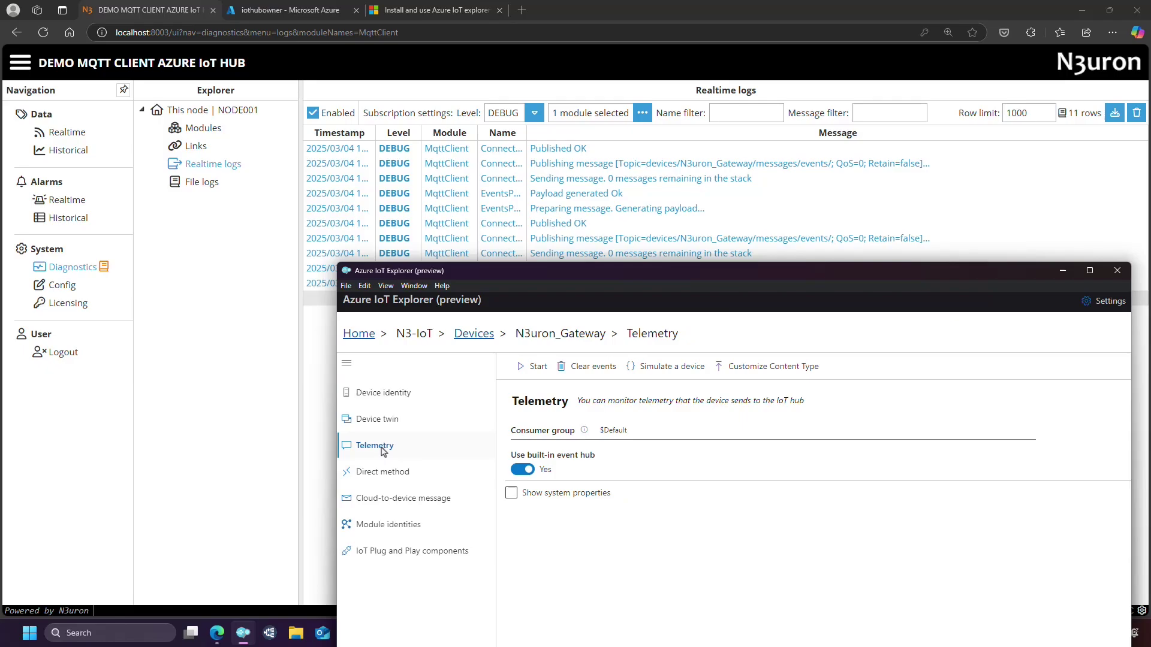
{"action": "left_click", "coordinate": [538, 367]}
Place the telemetry window beside the N3uron realtime logs, show the full log timestamps and compare them with the received events
{"action": "left_click_drag", "start_coordinate": [610, 276], "coordinate": [976, 110]}
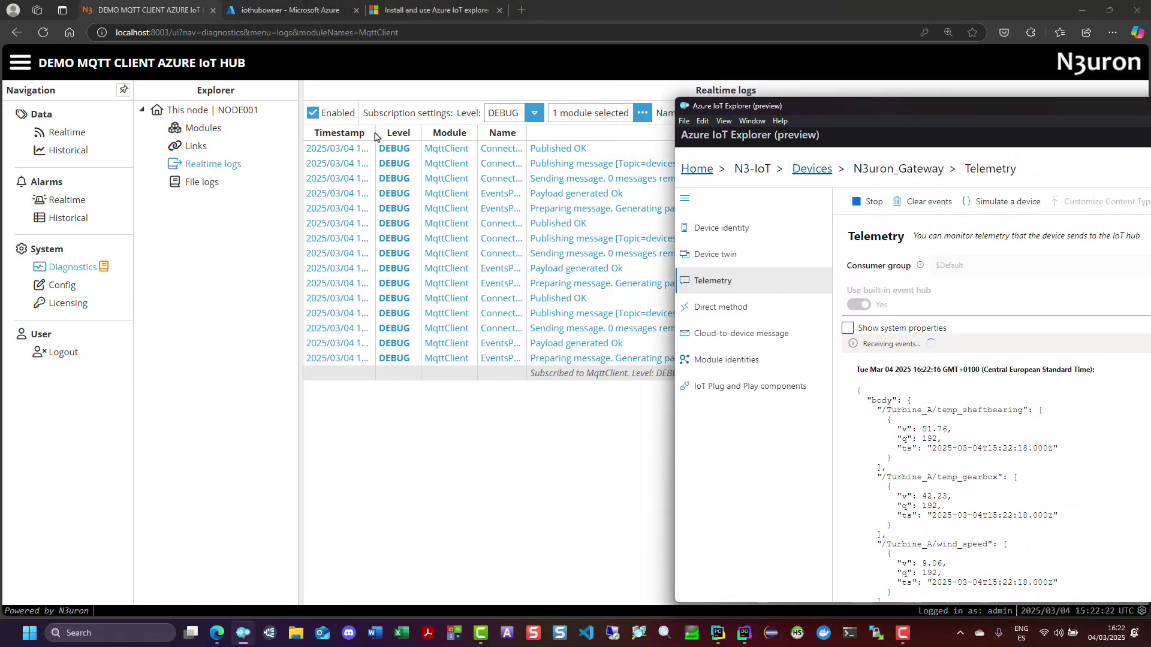
{"action": "left_click", "coordinate": [441, 135]}
{"action": "left_click", "coordinate": [243, 634]}
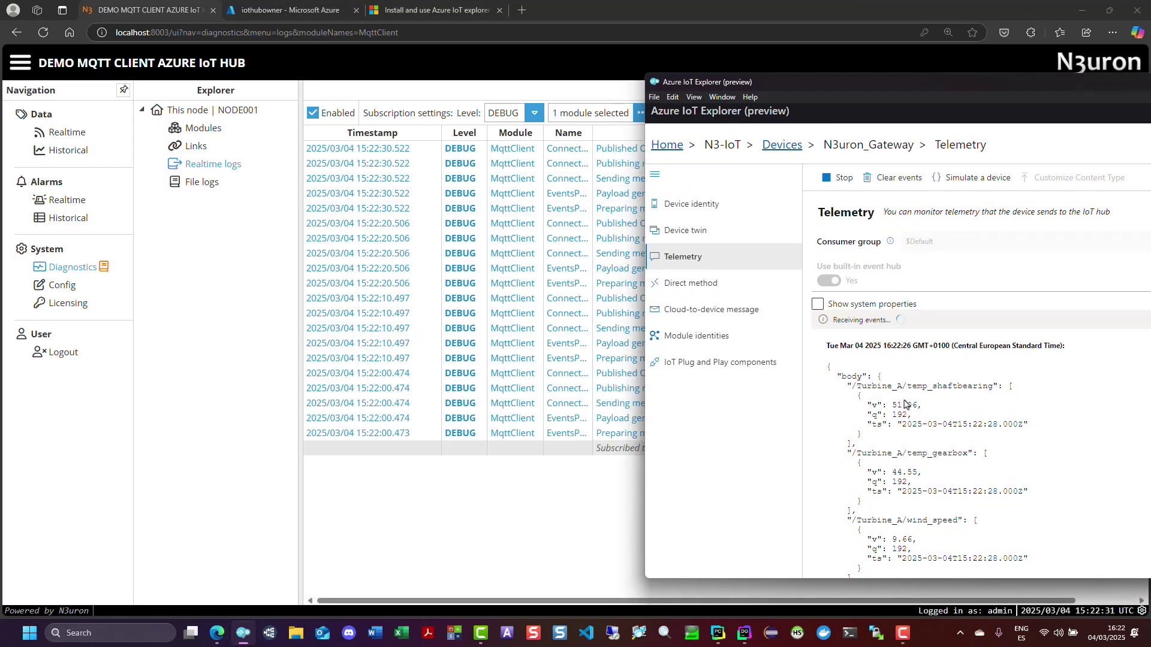
{"action": "scroll", "coordinate": [908, 403], "scroll_direction": "down", "scroll_amount": 3}
{"action": "scroll", "coordinate": [908, 403], "scroll_direction": "up", "scroll_amount": 2}
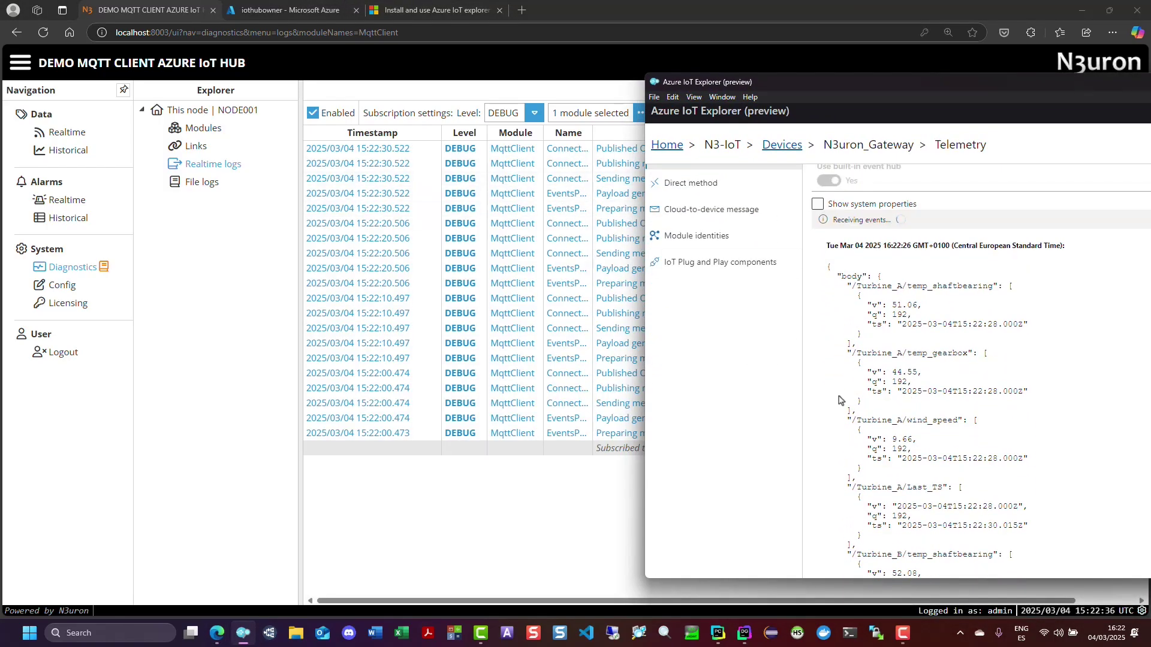
Show the realtime values of all tags under the root group in N3uron and compare them with the turbine telemetry in Azure
{"action": "left_click", "coordinate": [59, 133]}
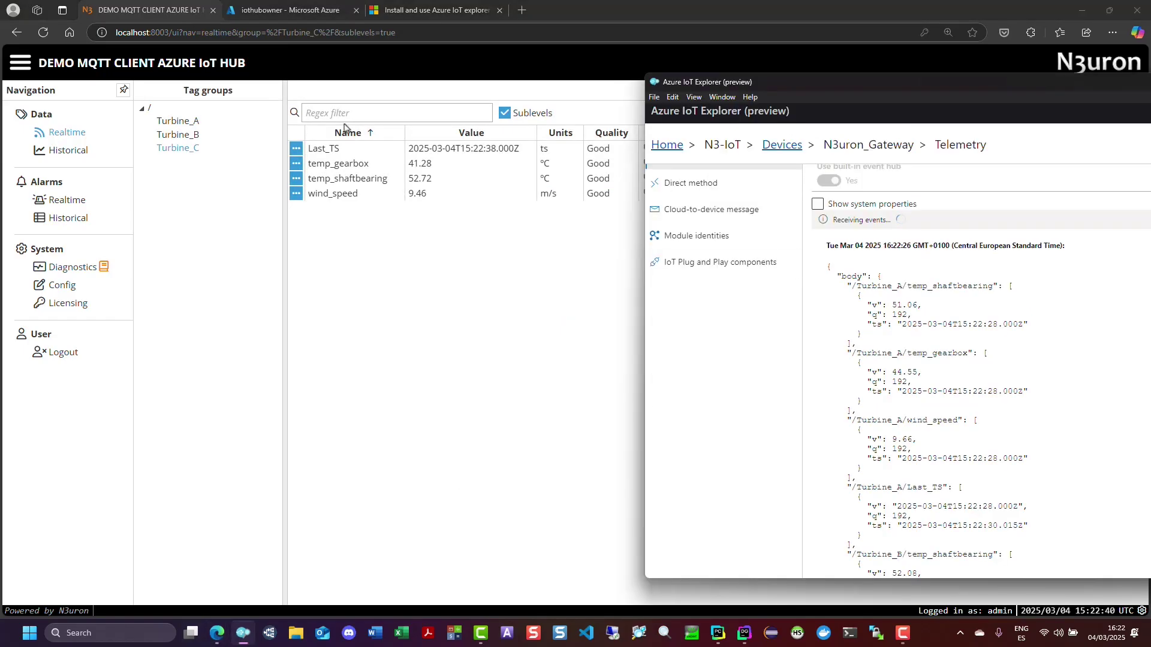
{"action": "scroll", "coordinate": [857, 322], "scroll_direction": "down", "scroll_amount": 5}
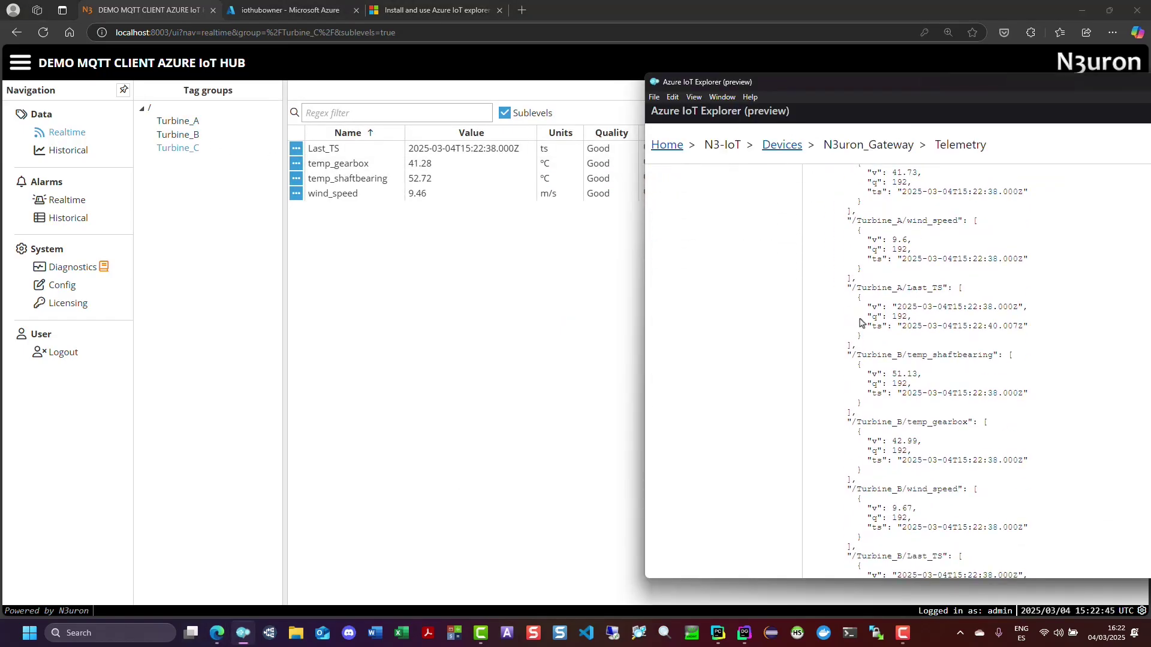
{"action": "left_click", "coordinate": [148, 109]}
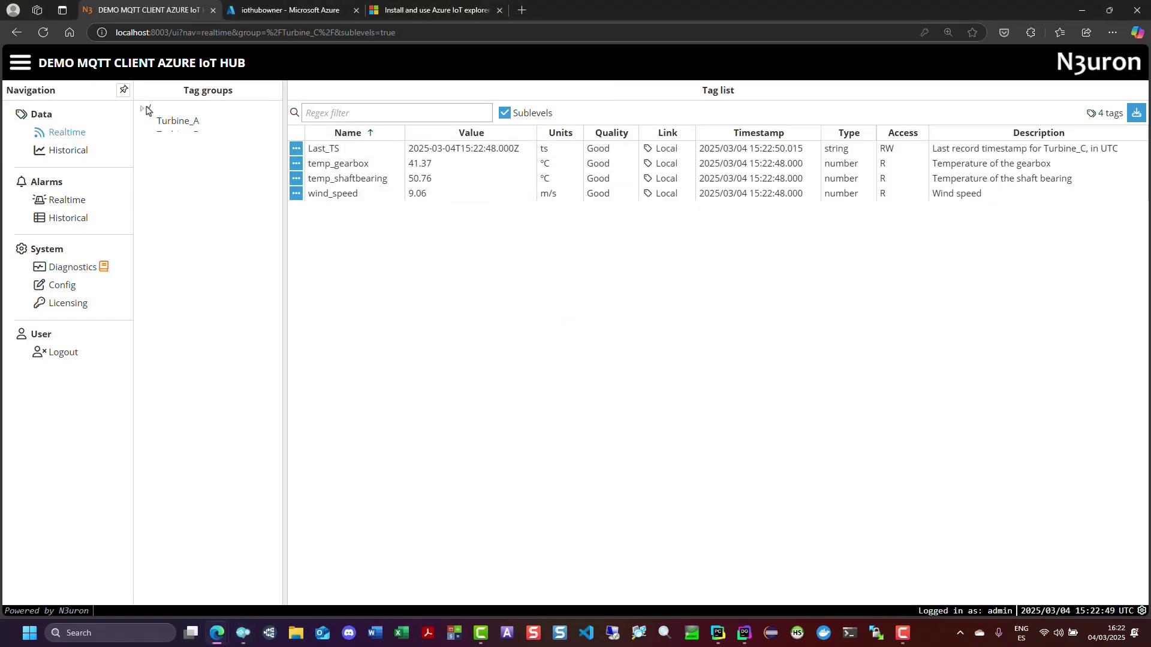
{"action": "left_click", "coordinate": [153, 111]}
{"action": "left_click", "coordinate": [243, 633]}
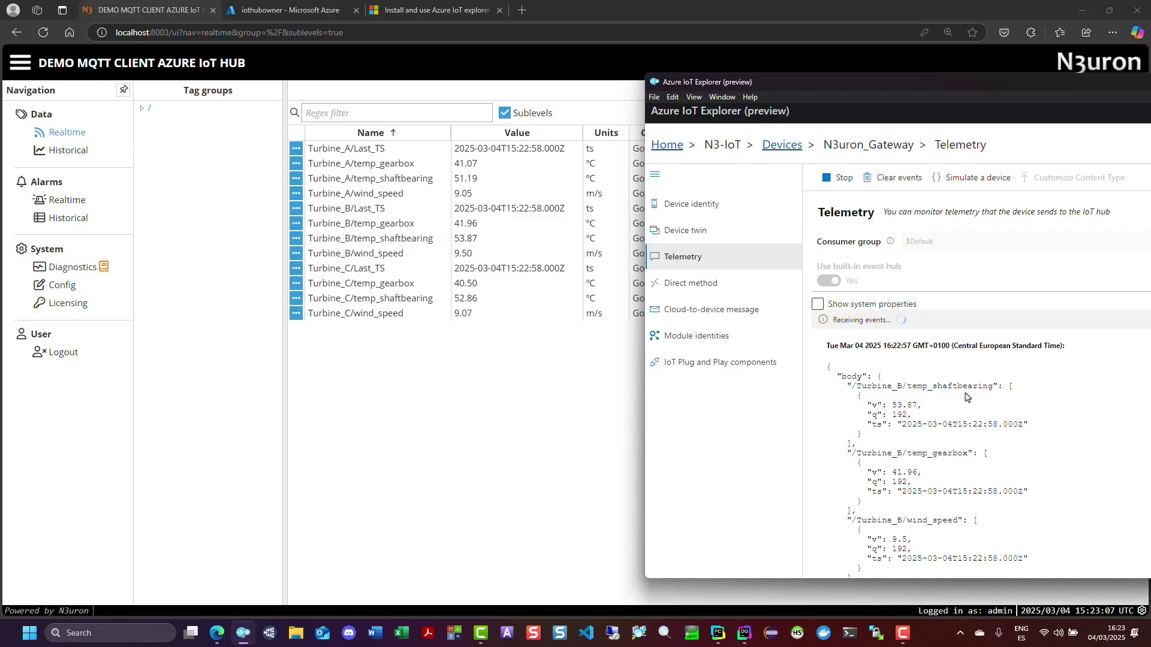
{"action": "left_click_drag", "start_coordinate": [1052, 89], "coordinate": [567, 95]}
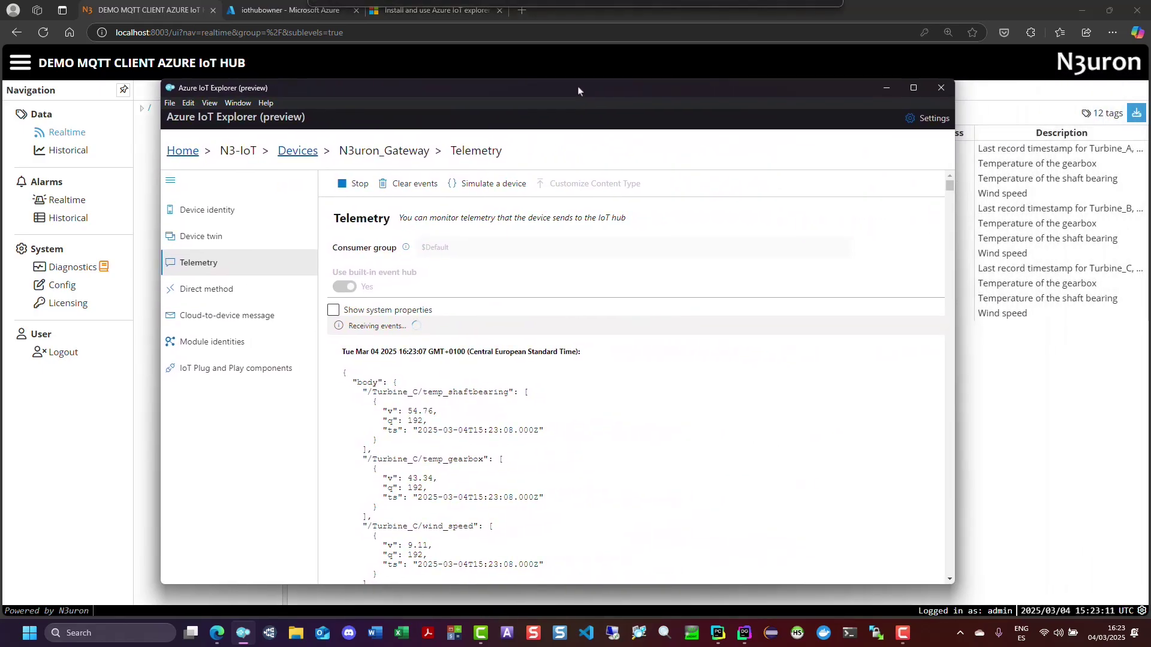
{"action": "left_click", "coordinate": [992, 370]}
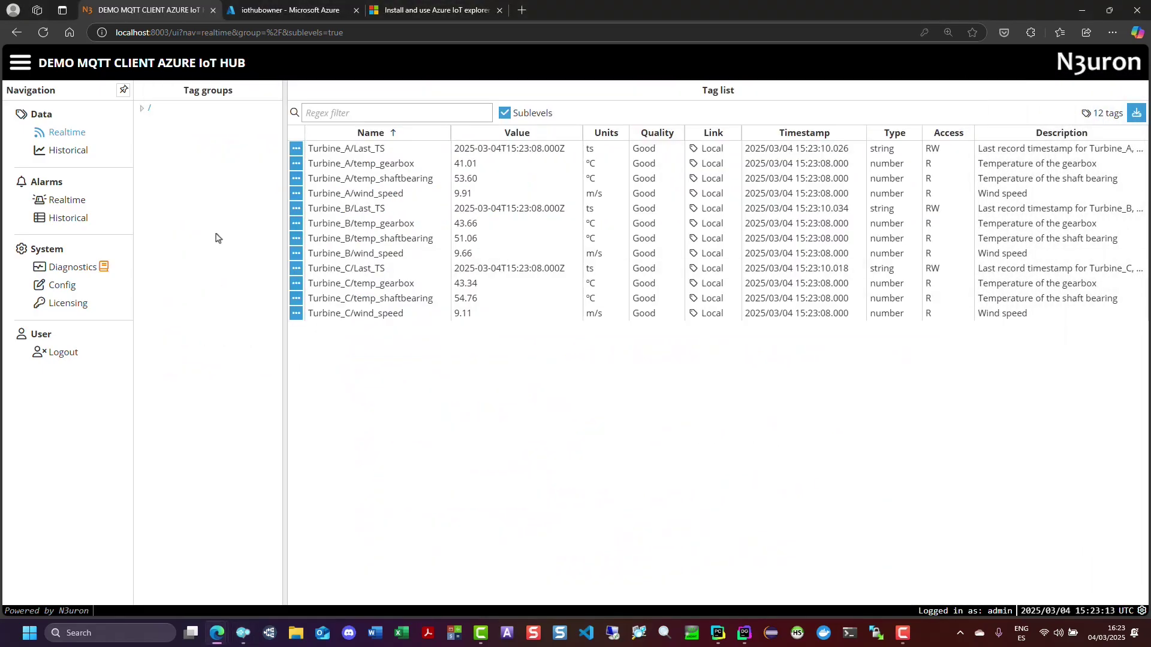